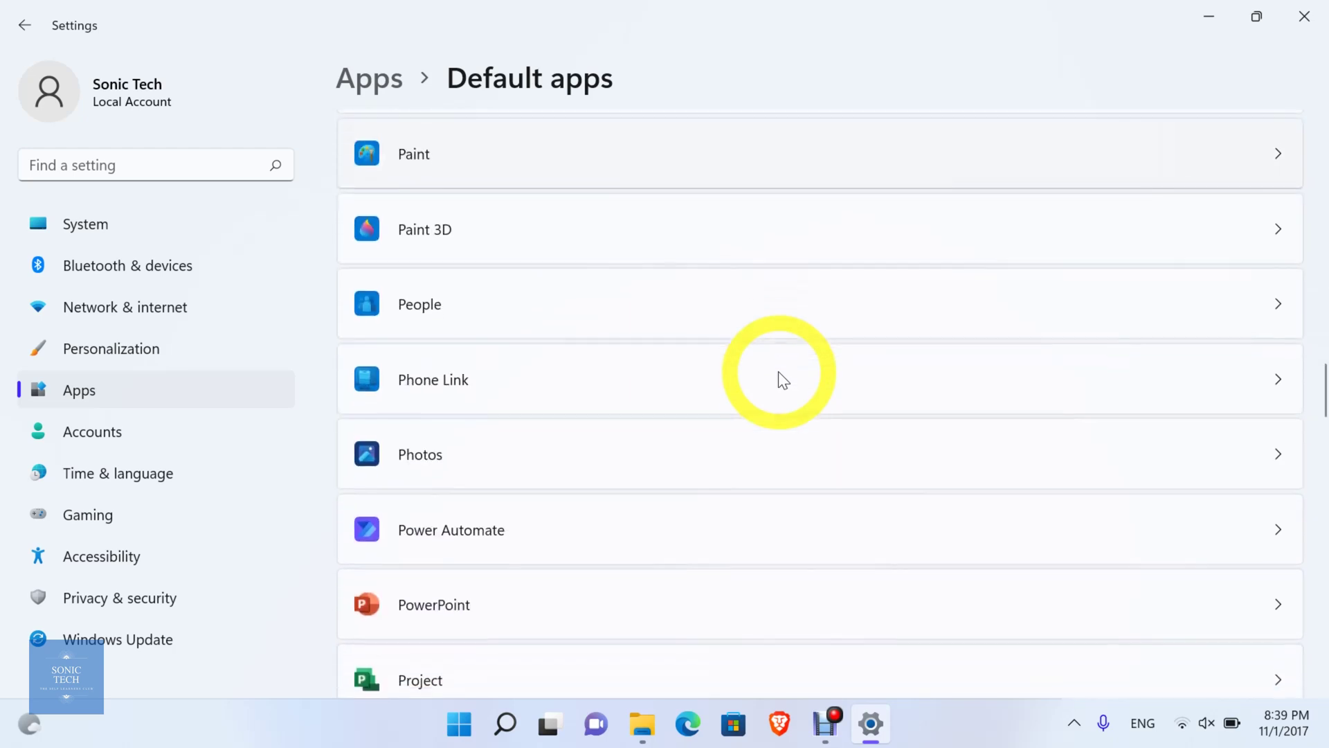
- Look through the list of applications whose default file and link types can be set
scroll(782, 380, "down", 5)
scroll(782, 379, "down", 5)
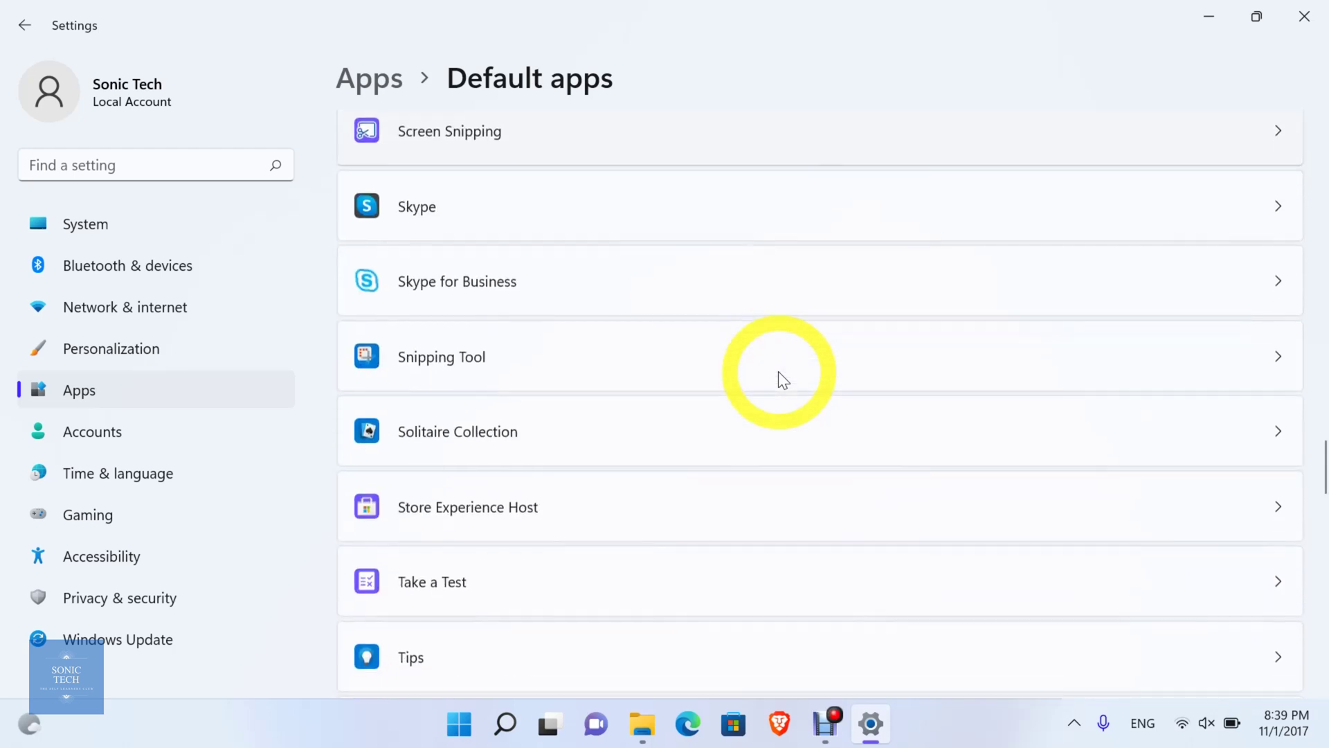
scroll(783, 380, "down", 5)
scroll(783, 379, "down", 15)
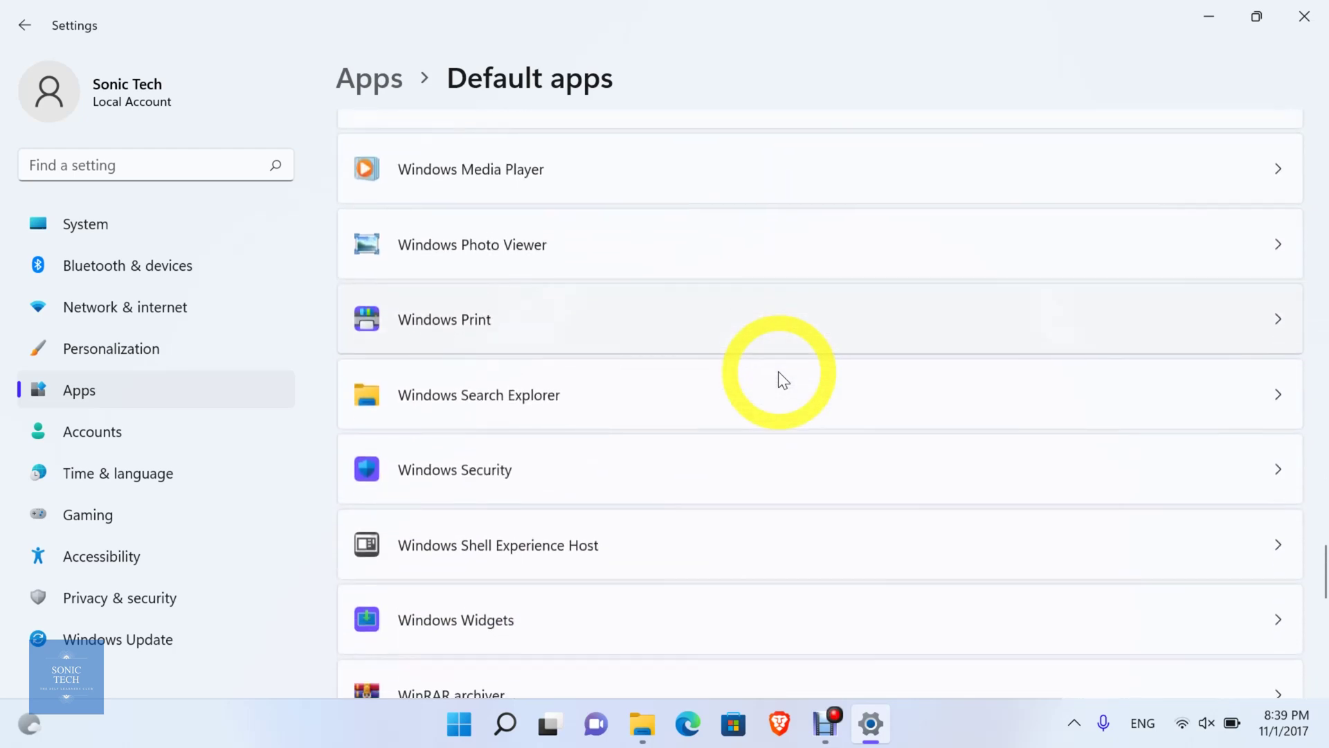
scroll(782, 379, "up", 5)
scroll(778, 372, "up", 20)
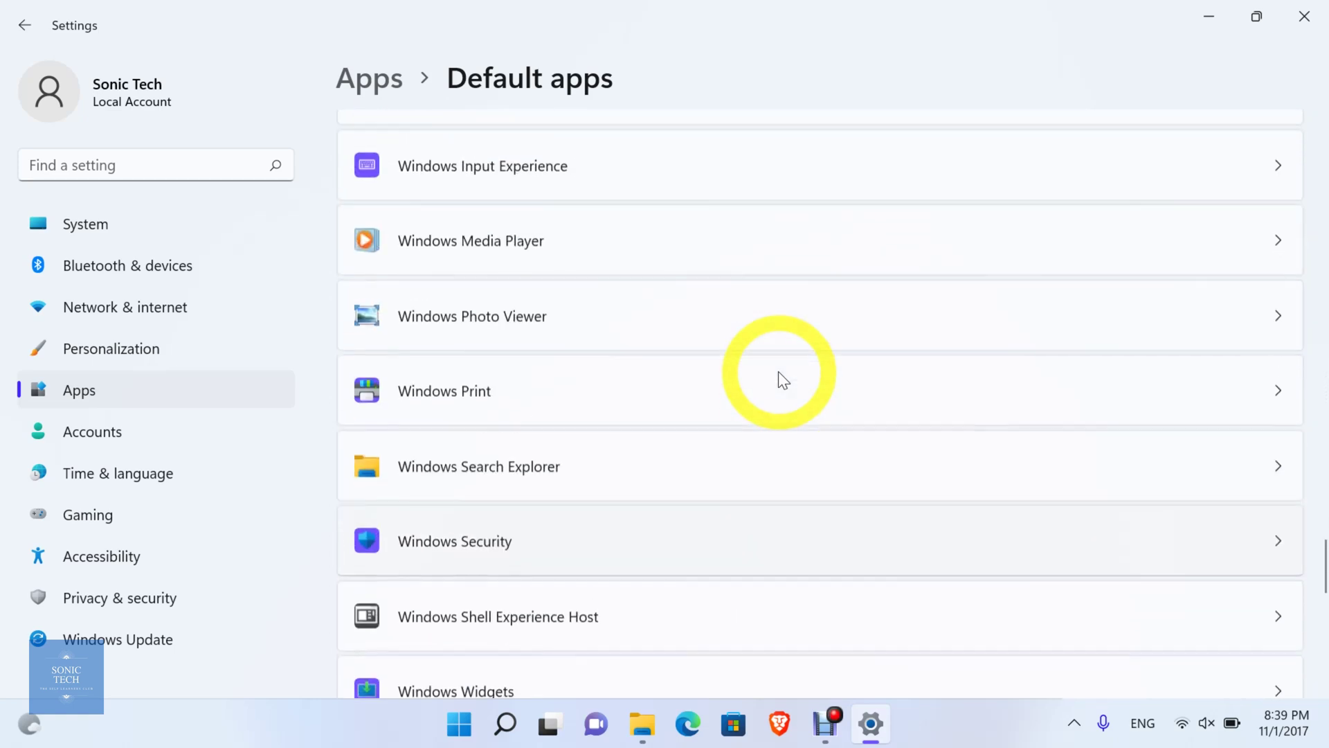
scroll(778, 372, "up", 20)
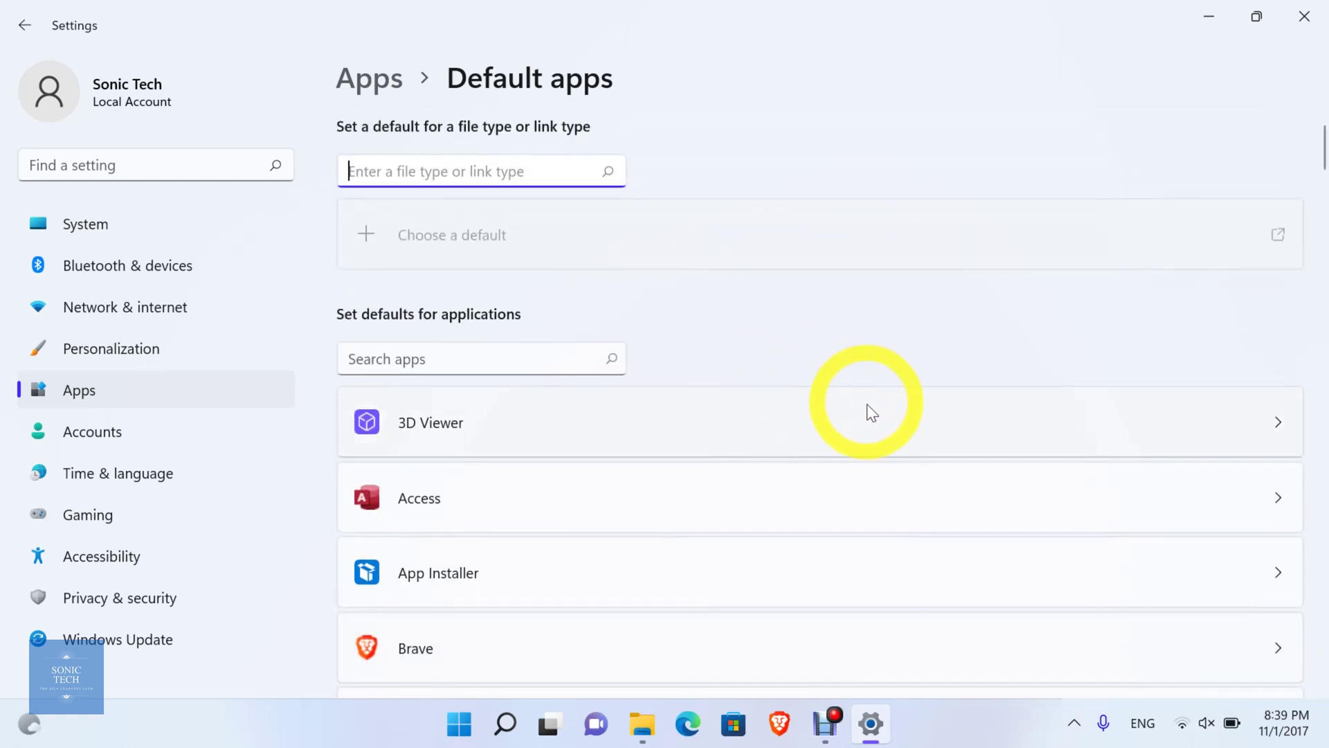
- Open the 3D Viewer defaults and view the app choices for .3MF and .FBX files
left_click(867, 407)
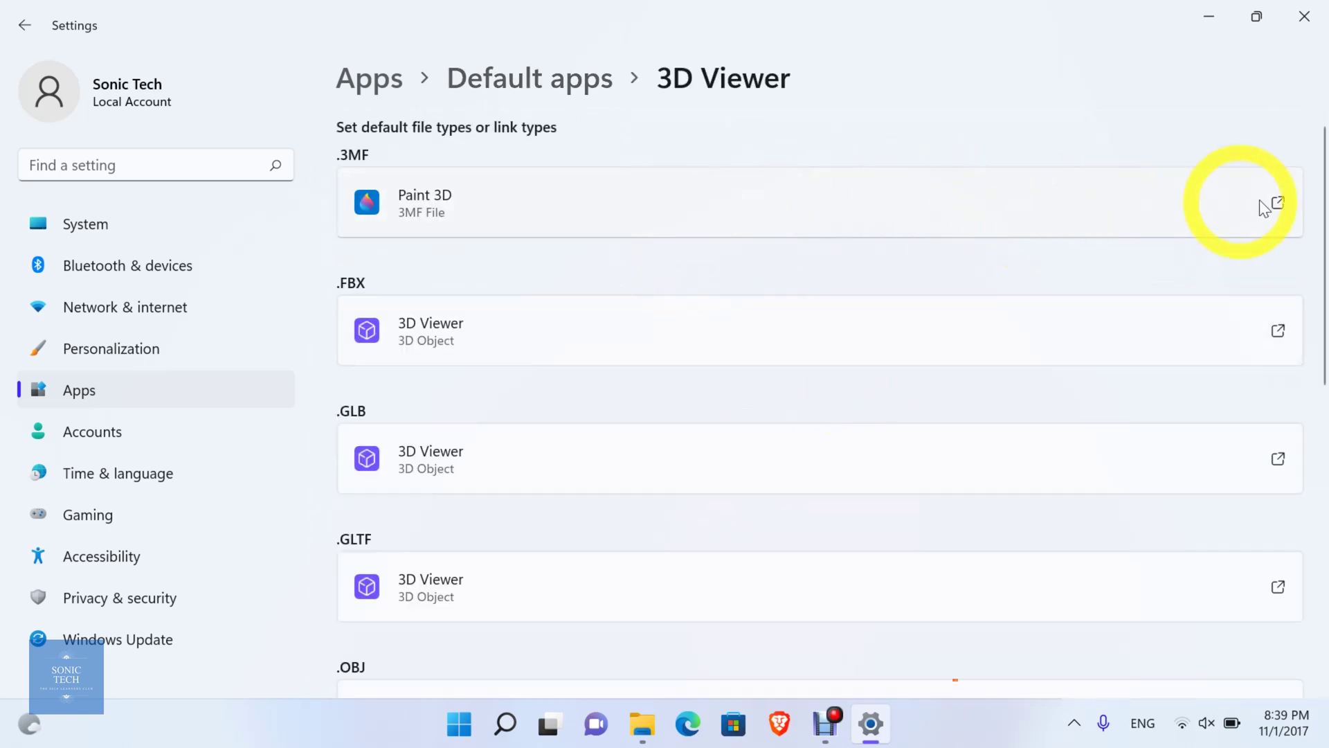
left_click(927, 183)
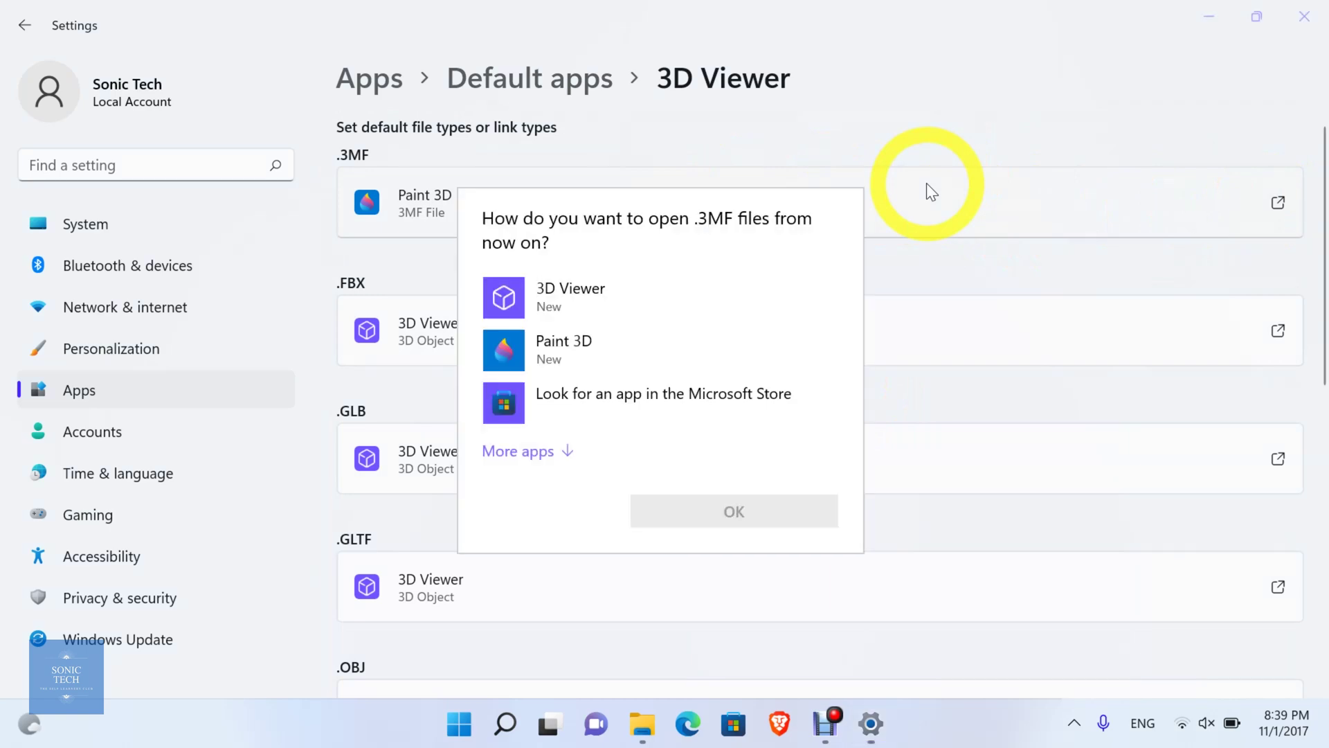
left_click(770, 359)
left_click(770, 359)
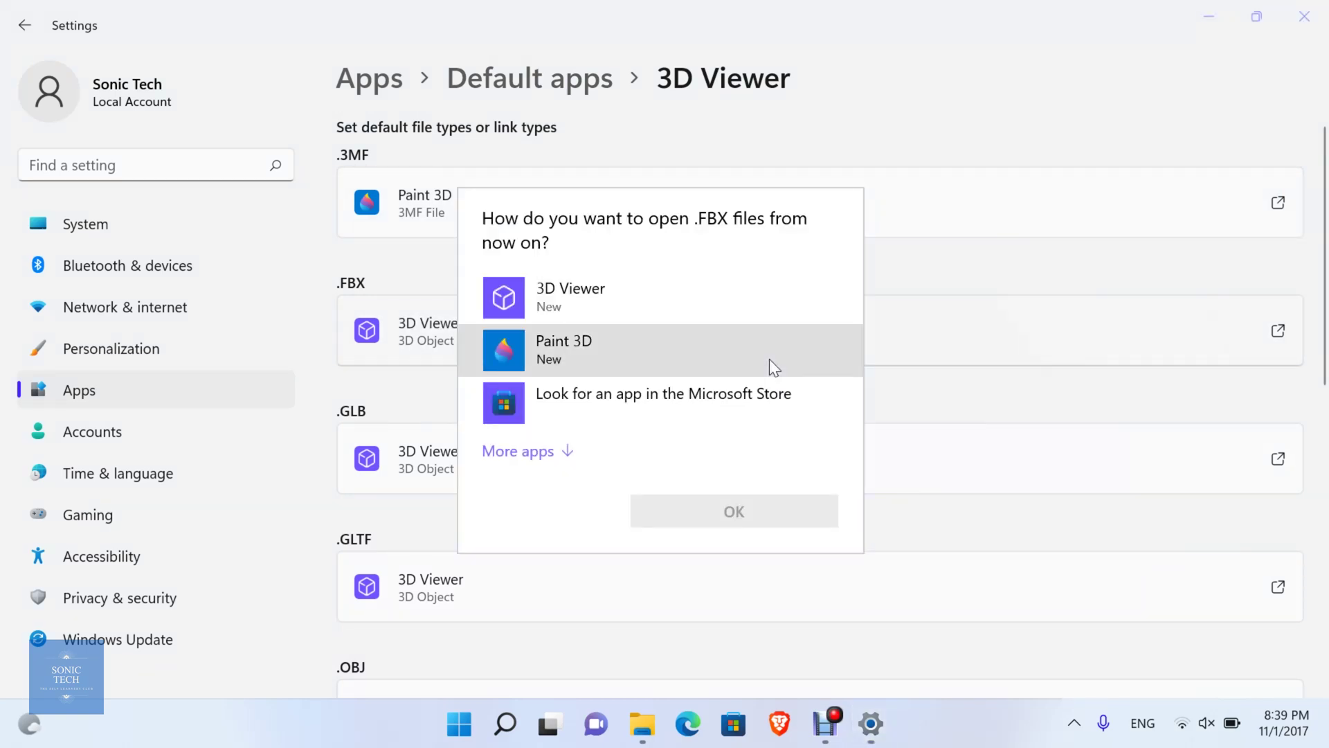
left_click(770, 359)
- Look through 3D Viewer's remaining file and link types, including the .STL entry
scroll(770, 359, "down", 2)
scroll(770, 359, "down", 2)
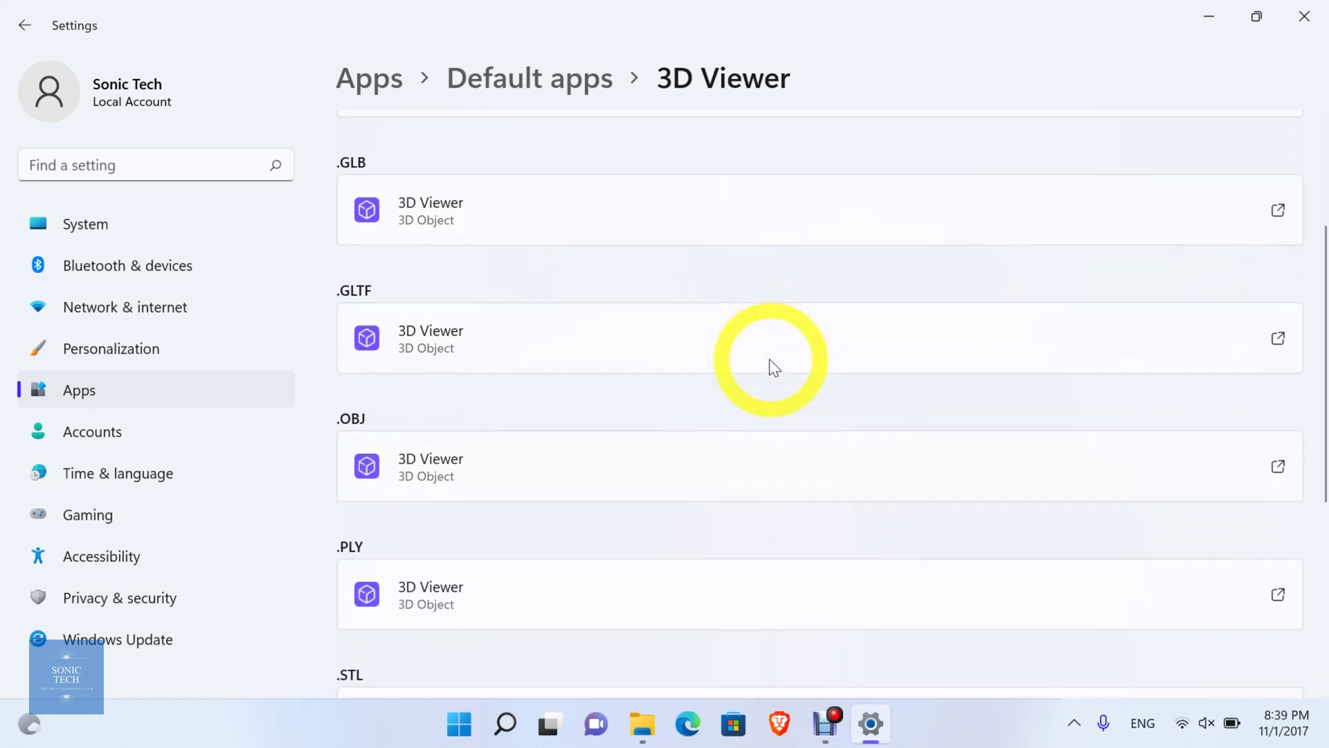
scroll(769, 359, "down", 3)
left_click(704, 517)
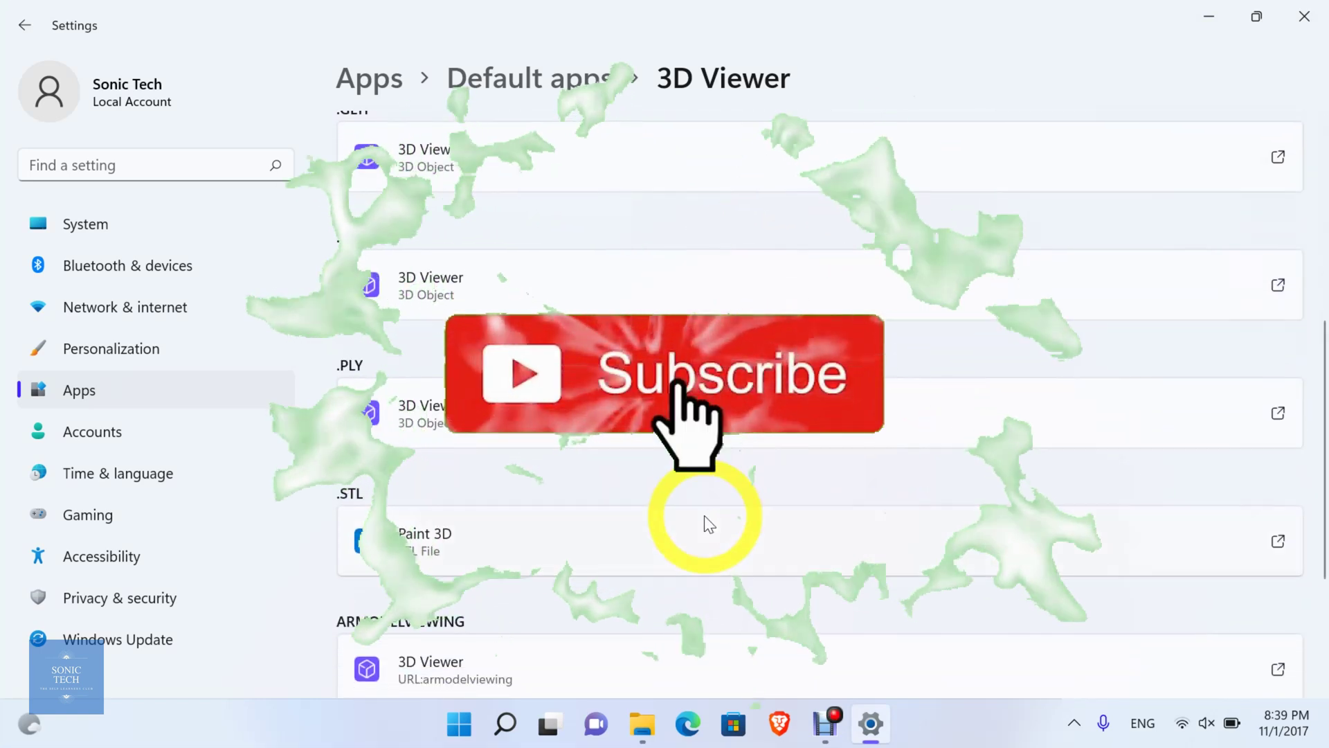
left_click(704, 517)
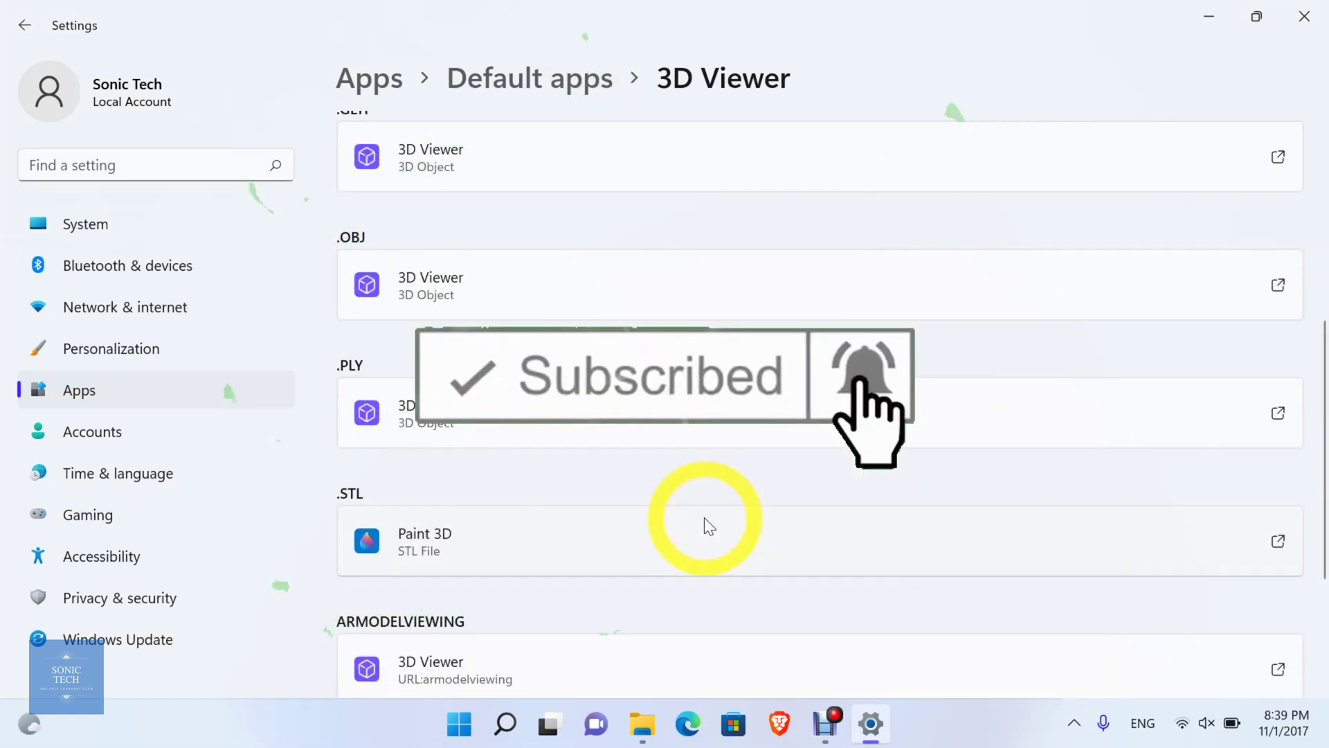
scroll(705, 517, "down", 3)
scroll(704, 517, "up", 8)
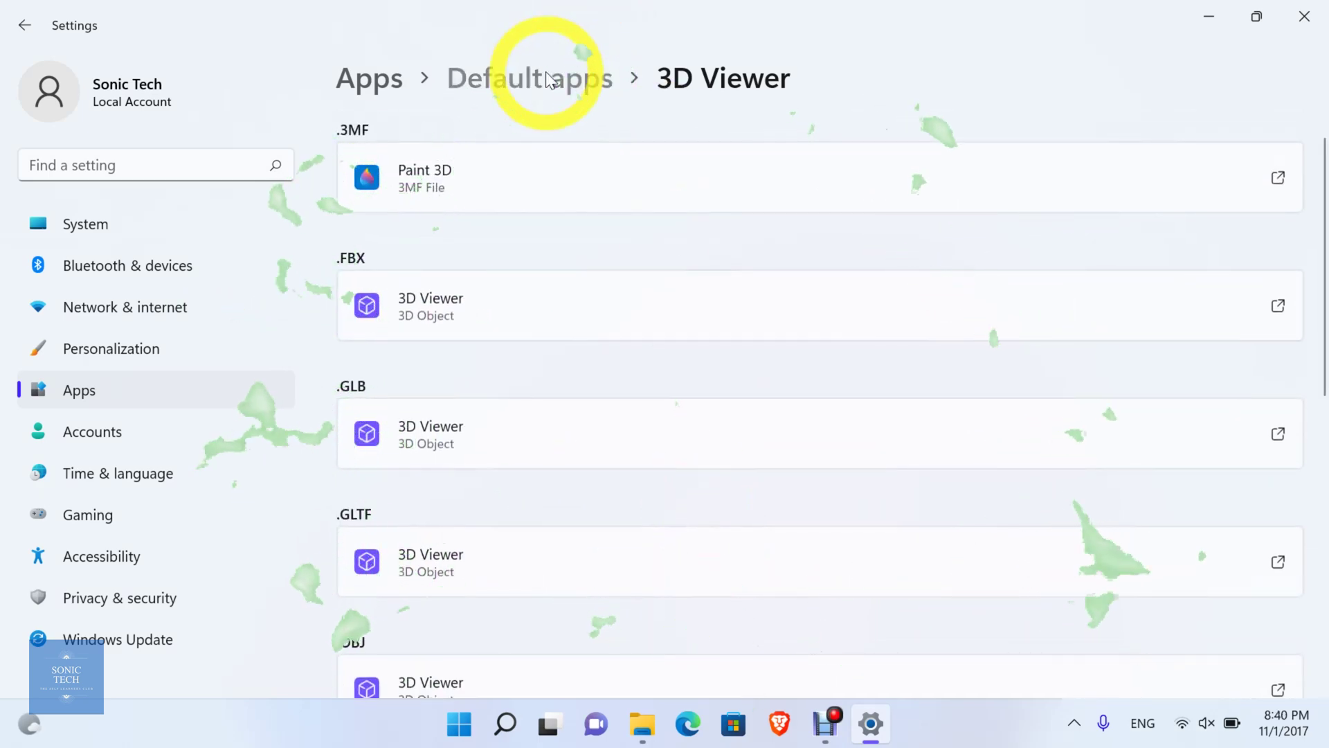
- Return to the default apps list, open the Brave defaults and examine the apps assigned to its file types
left_click(547, 79)
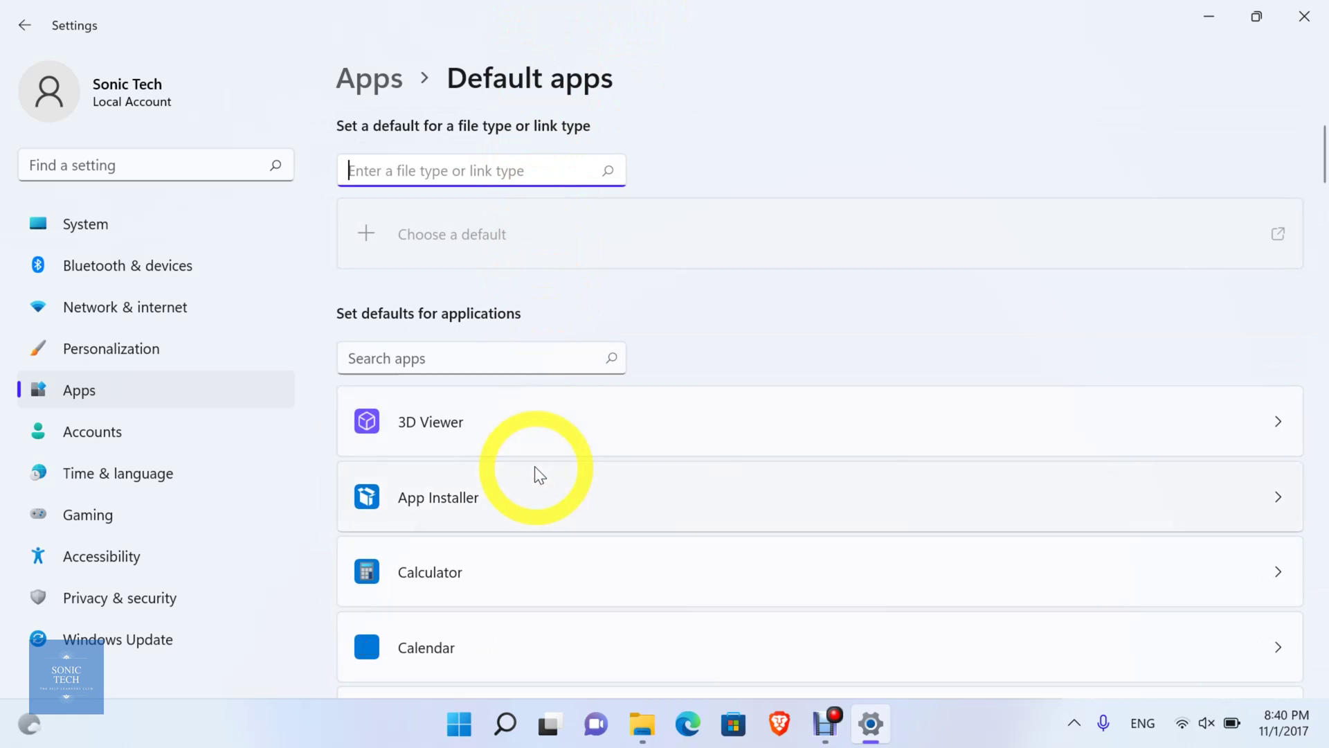
scroll(534, 468, "down", 2)
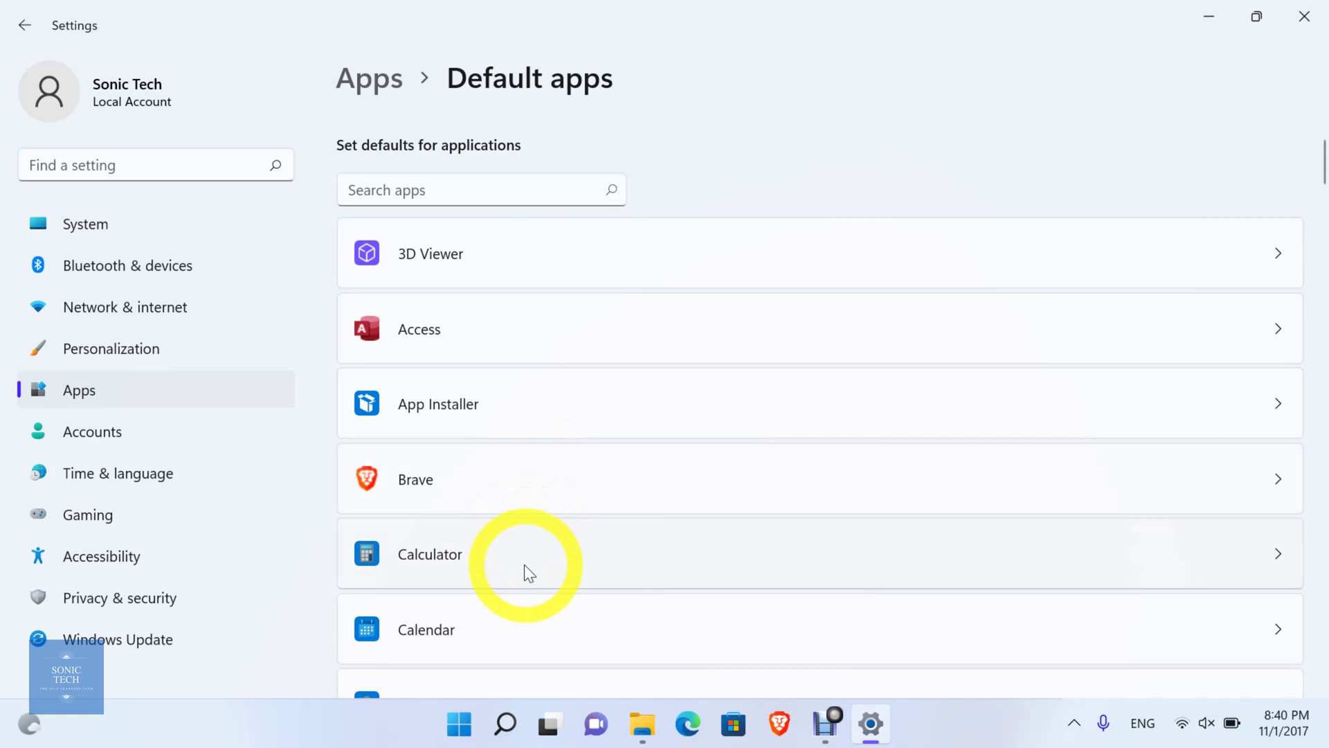
left_click(560, 487)
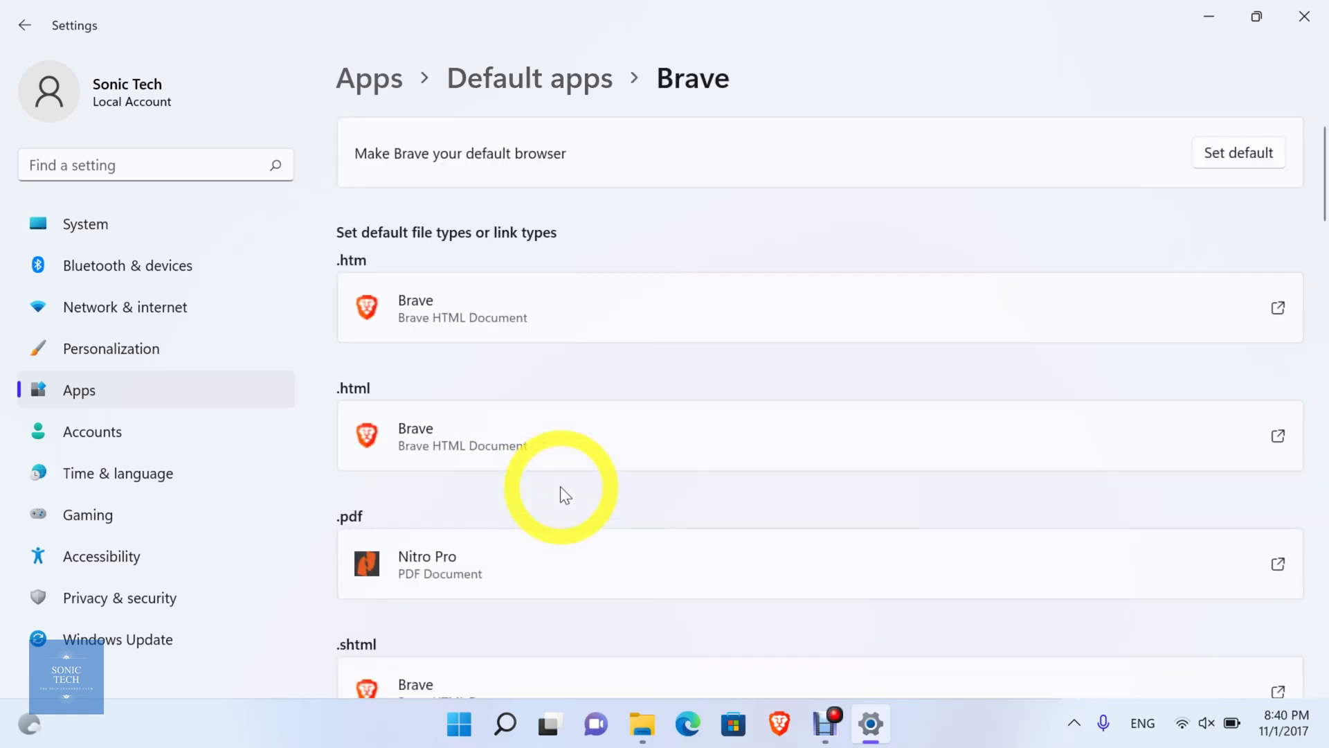
scroll(561, 487, "down", 1)
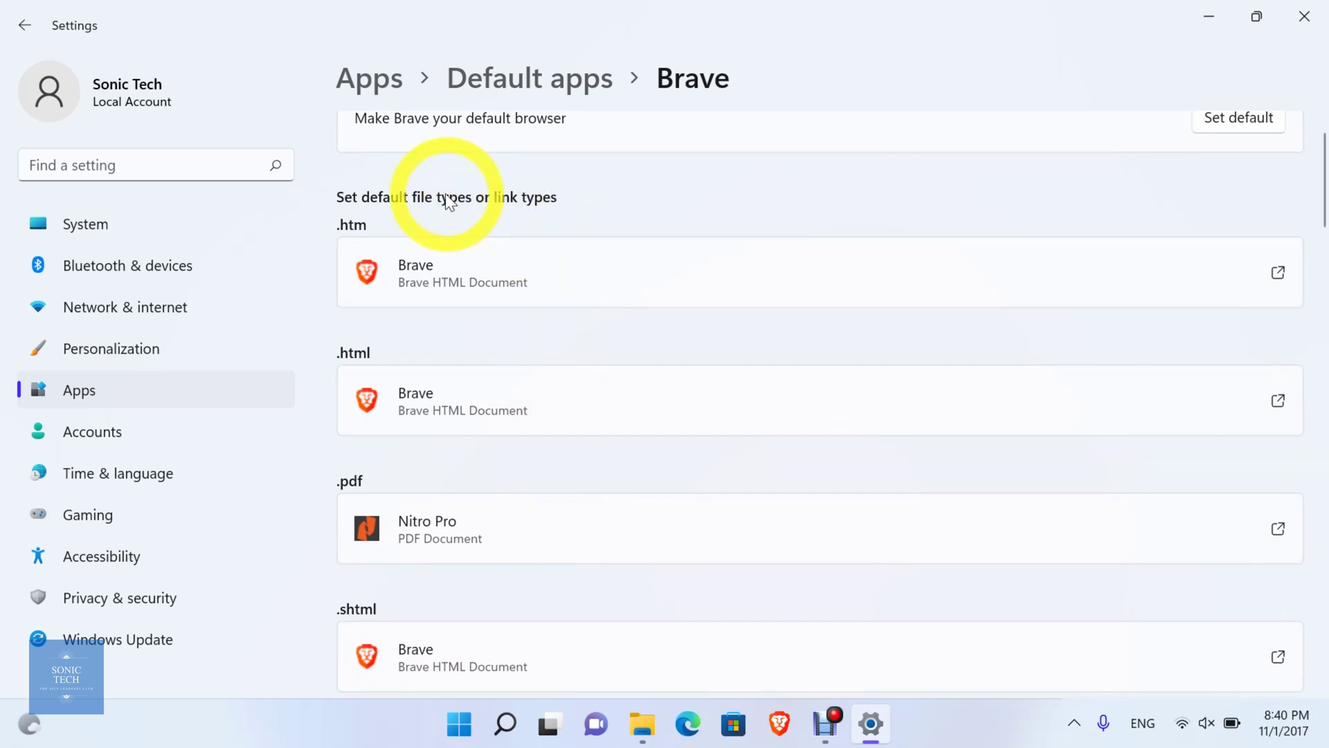
scroll(512, 248, "up", 1)
scroll(513, 248, "down", 5)
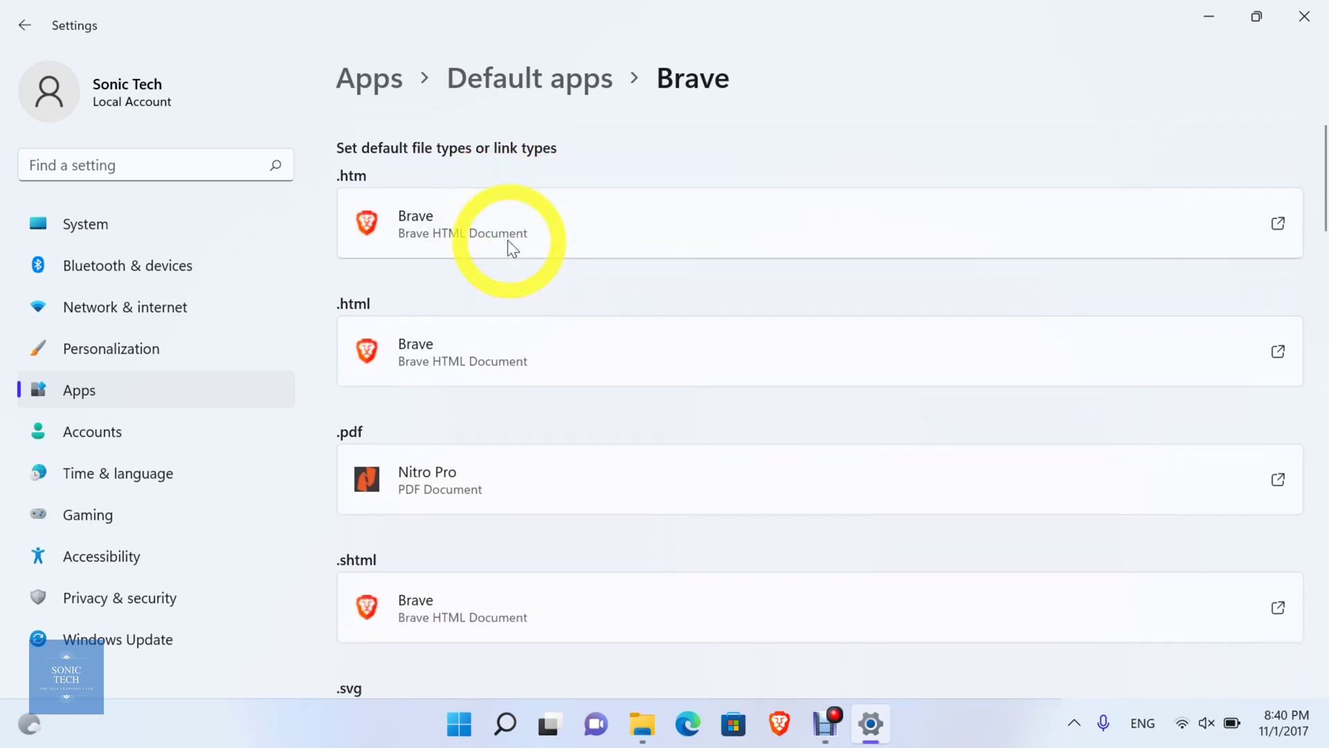
scroll(508, 243, "down", 3)
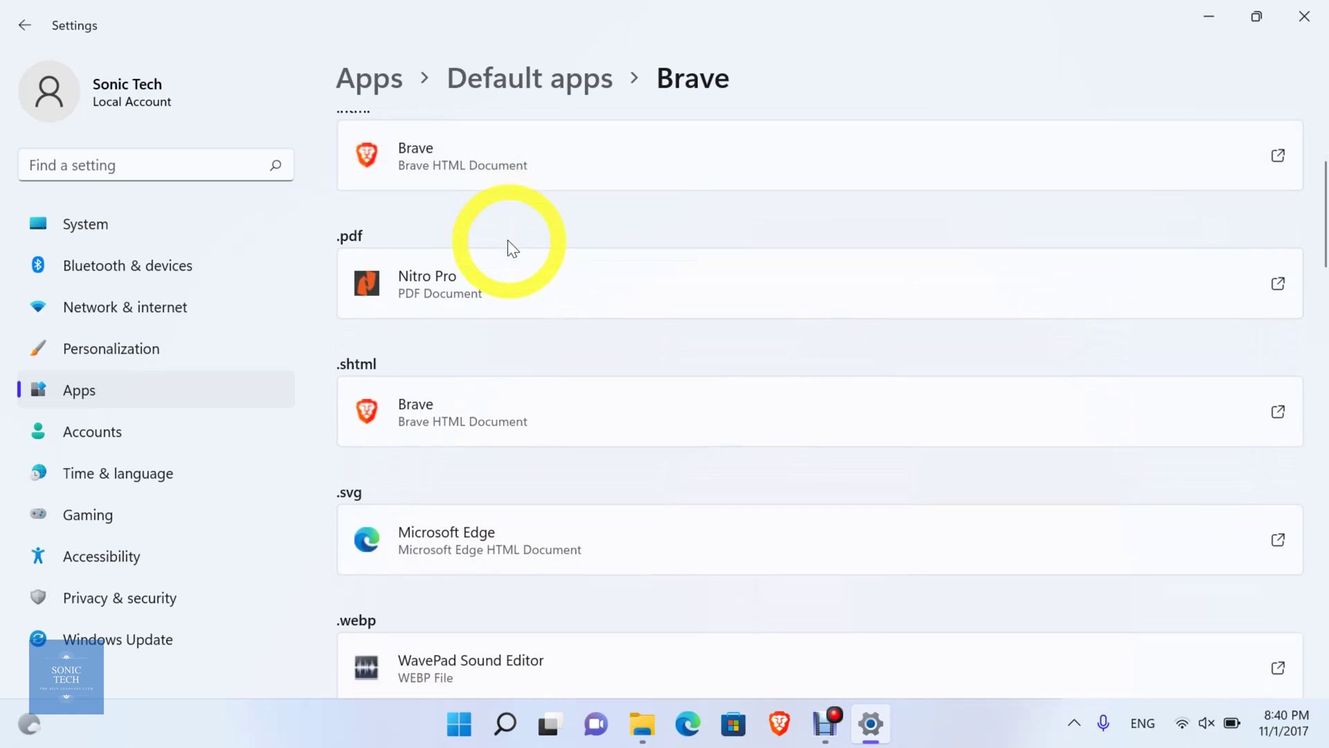
scroll(509, 242, "up", 1)
scroll(508, 242, "down", 5)
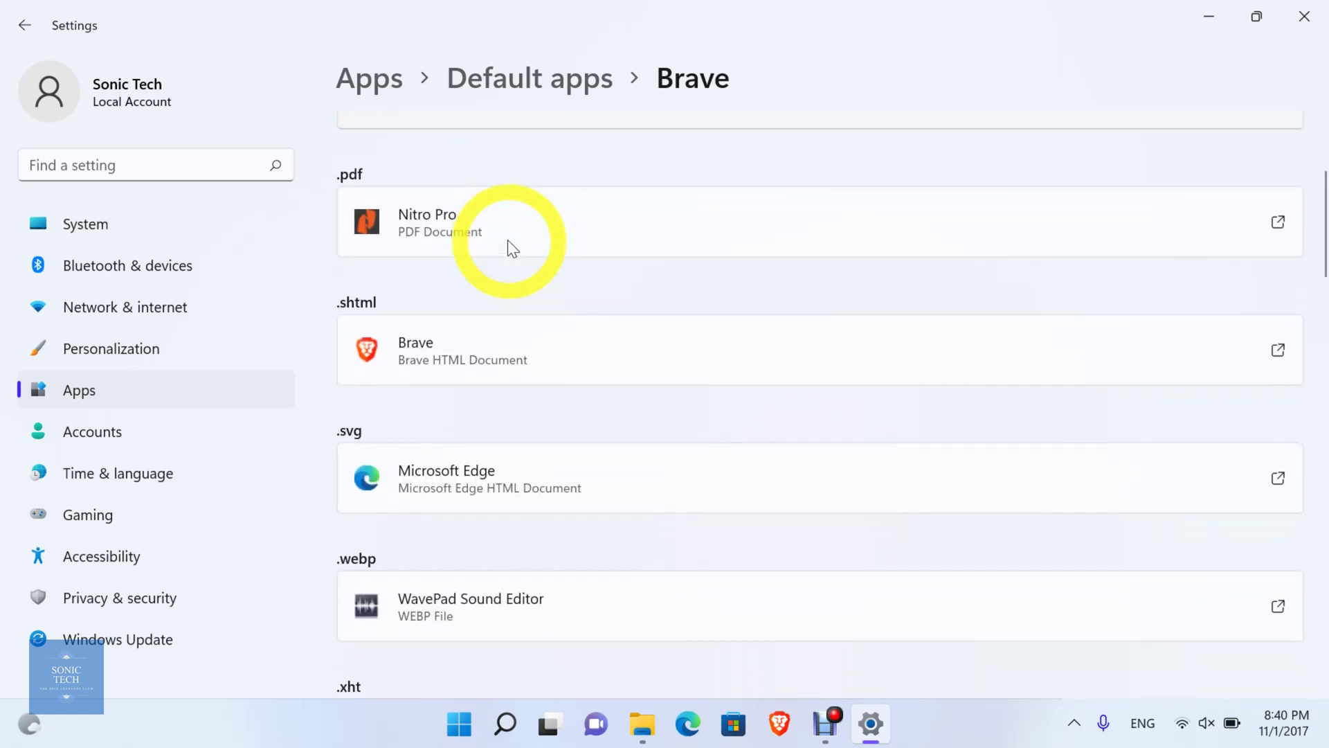
scroll(509, 242, "down", 8)
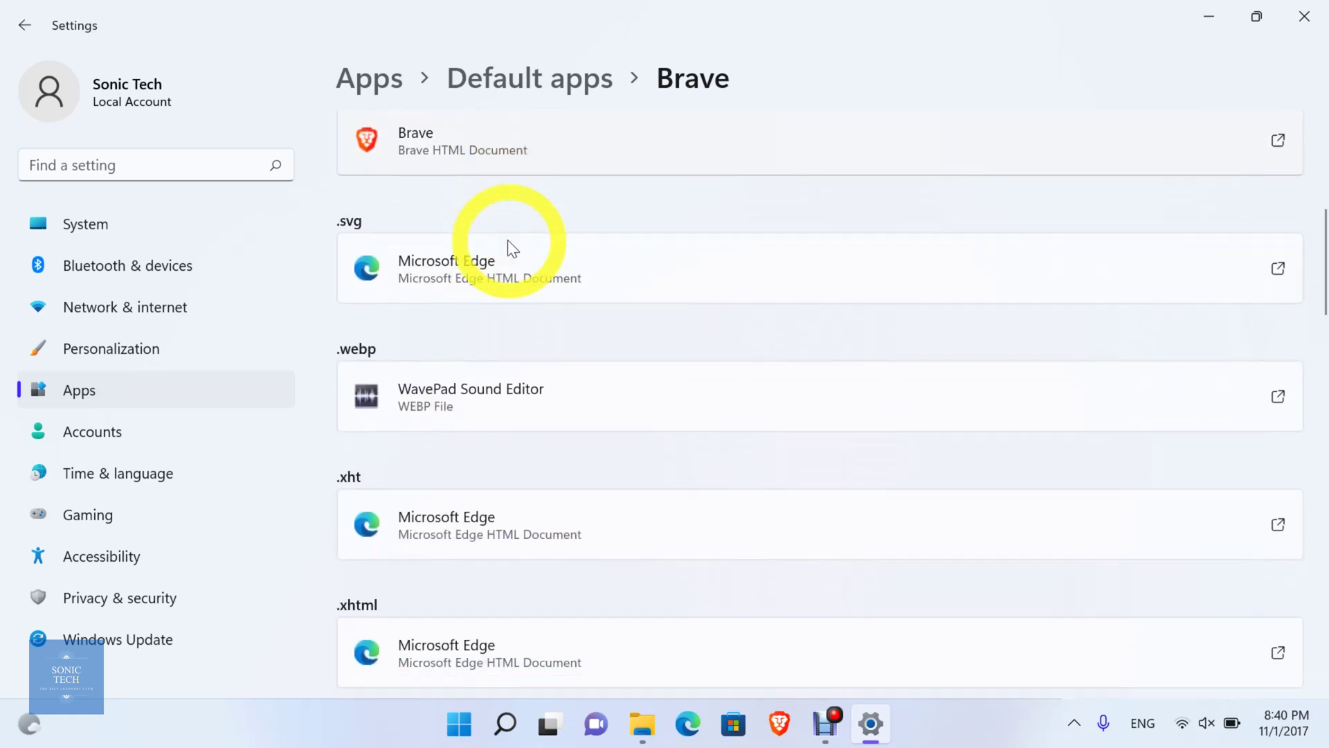
scroll(509, 243, "down", 5)
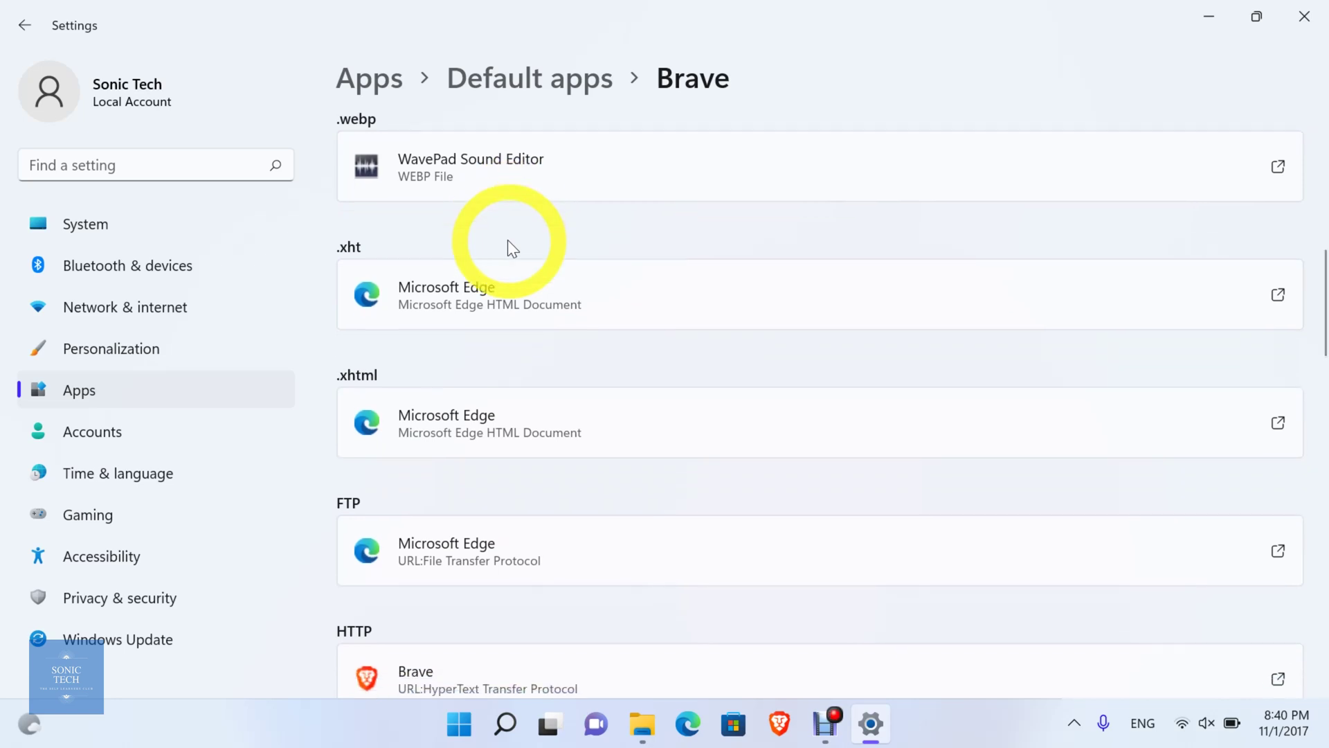
scroll(508, 240, "down", 3)
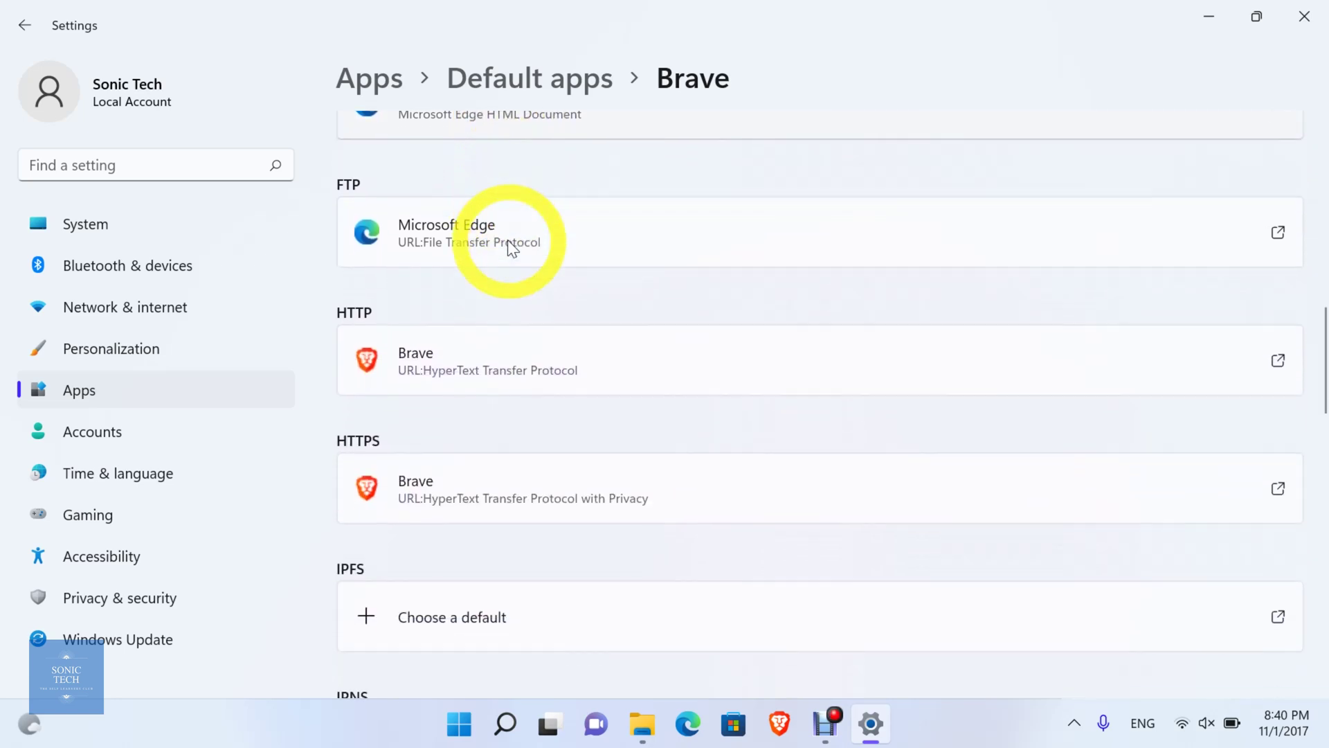
- View the app choices for HTTPS and IPFS links and look through Brave's remaining link types down to WEBCAL
left_click(654, 505)
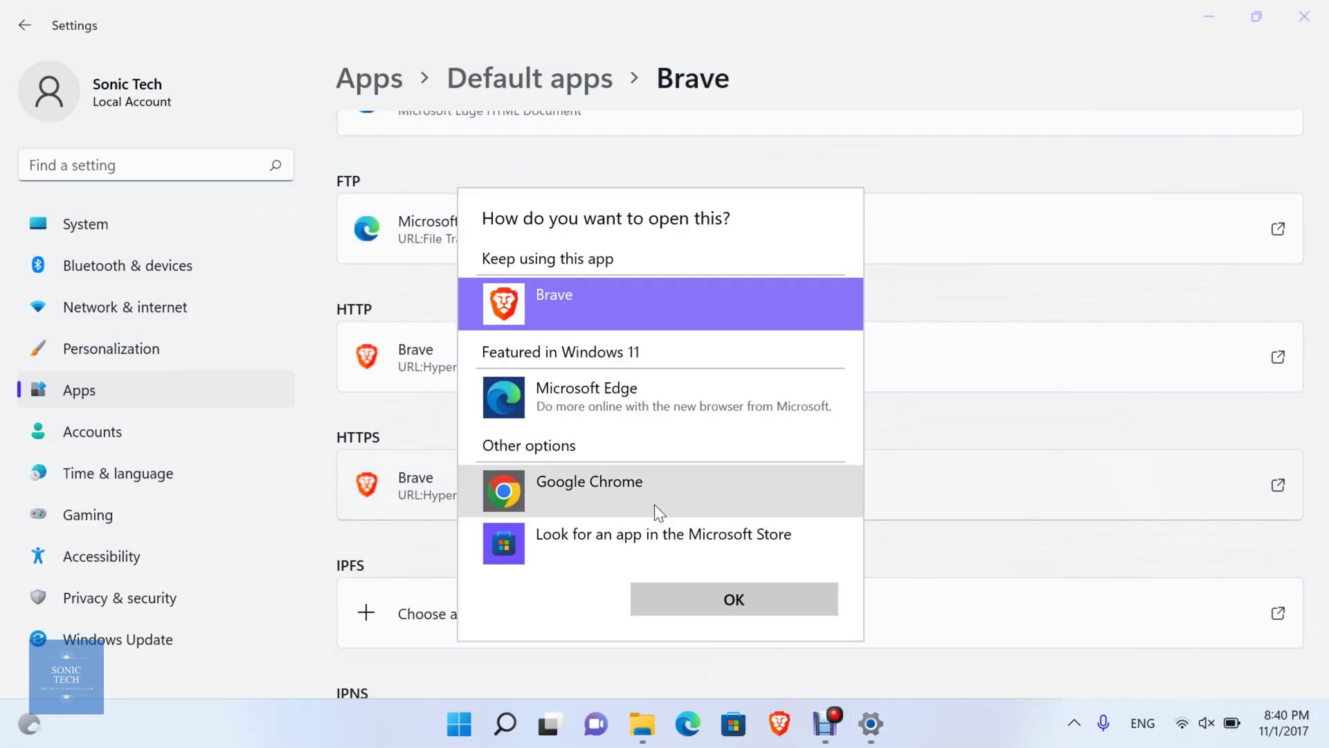
left_click(654, 504)
scroll(654, 504, "down", 3)
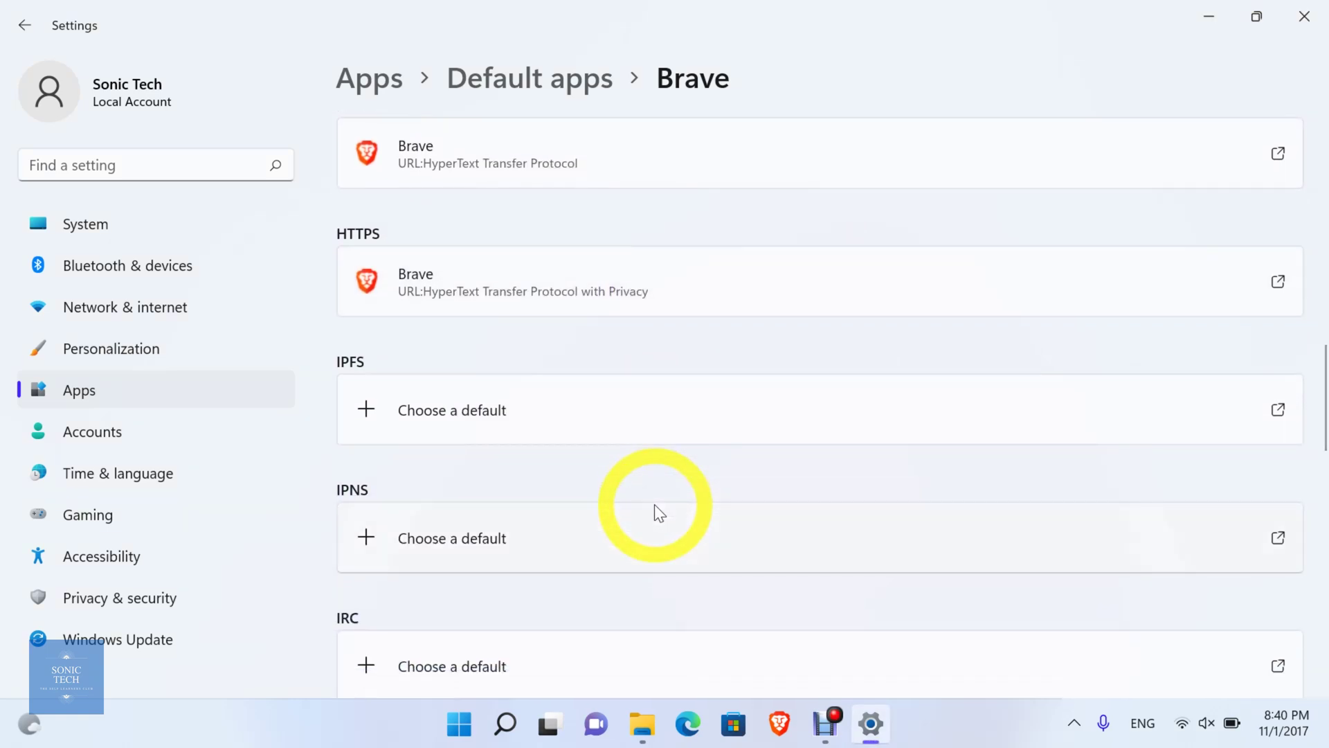
scroll(654, 504, "down", 2)
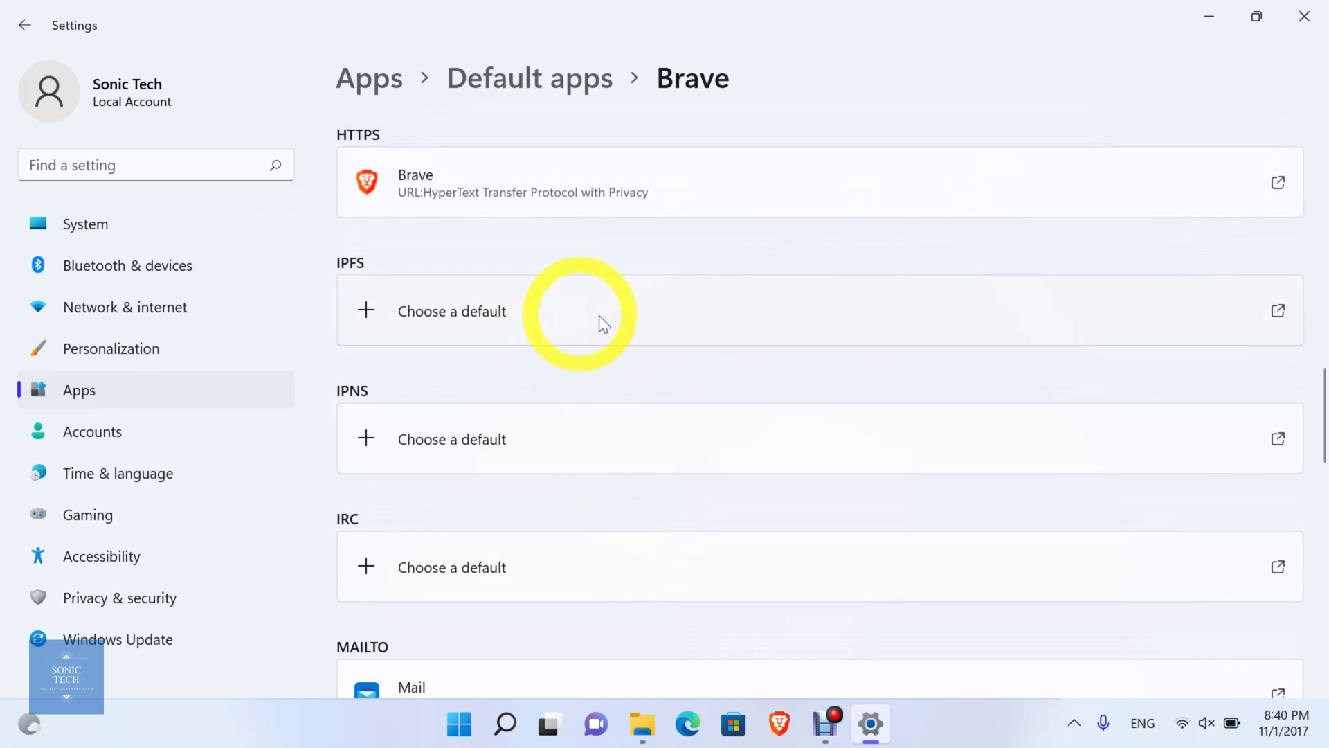
left_click(561, 316)
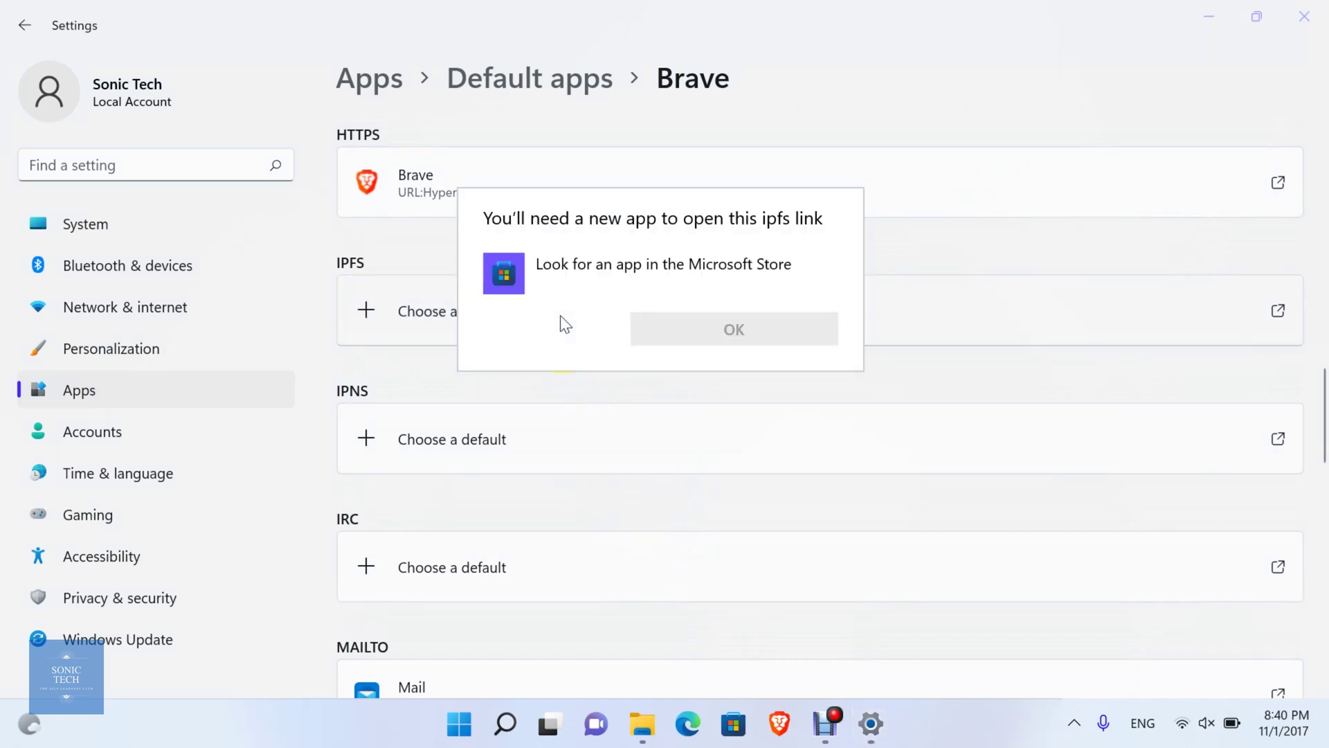
left_click(560, 315)
scroll(560, 315, "down", 5)
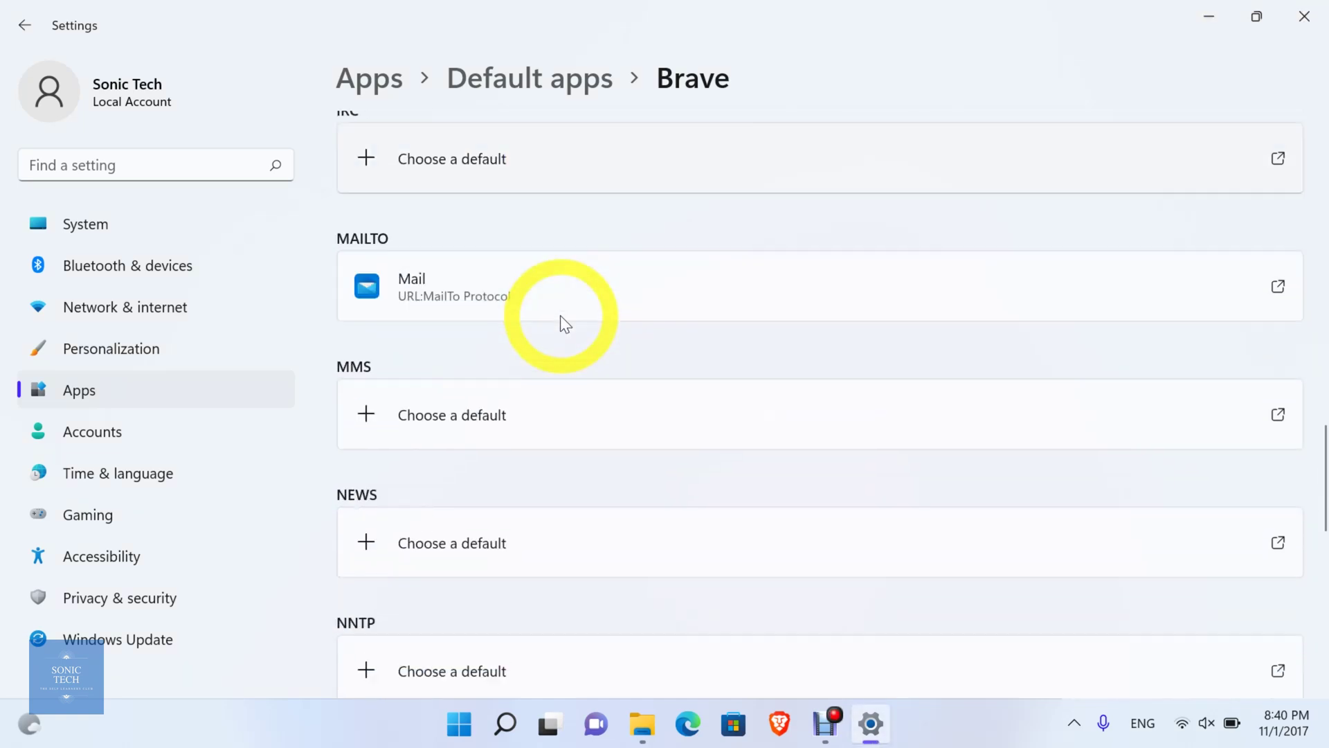
scroll(561, 316, "down", 10)
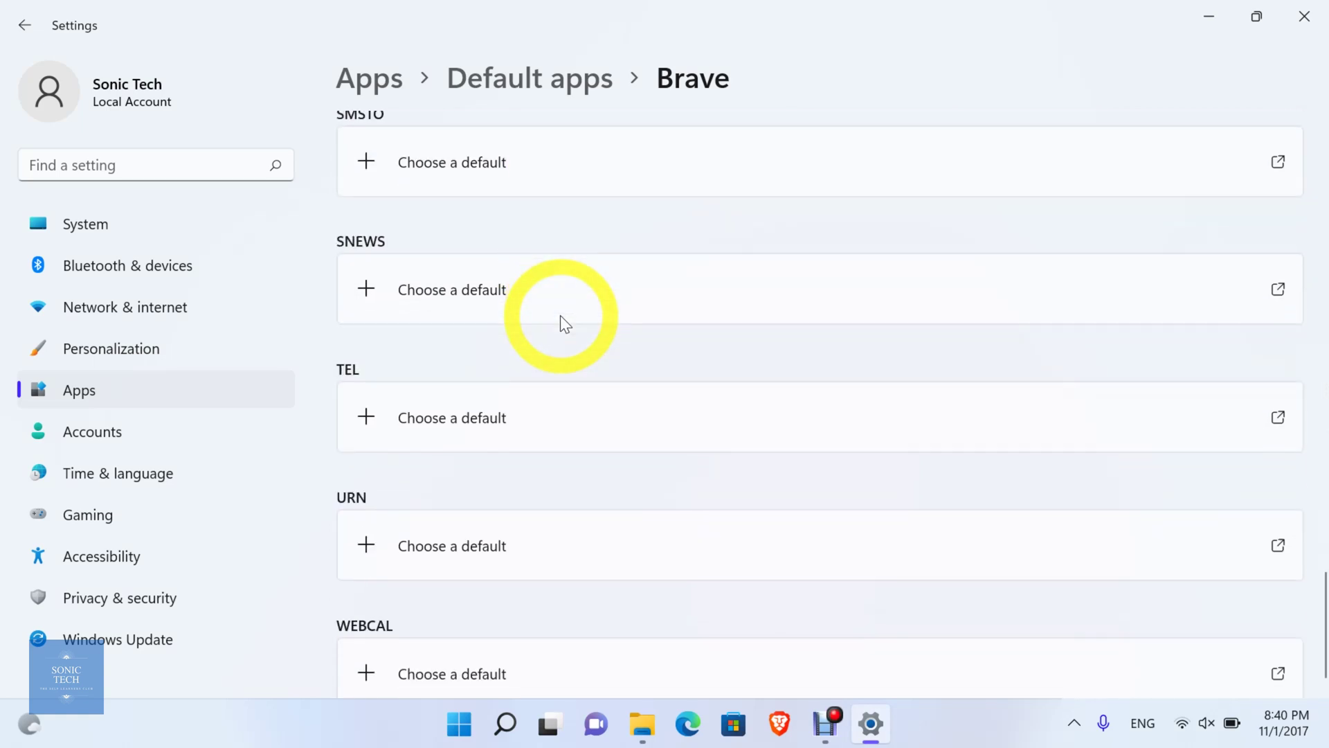
scroll(559, 315, "down", 2)
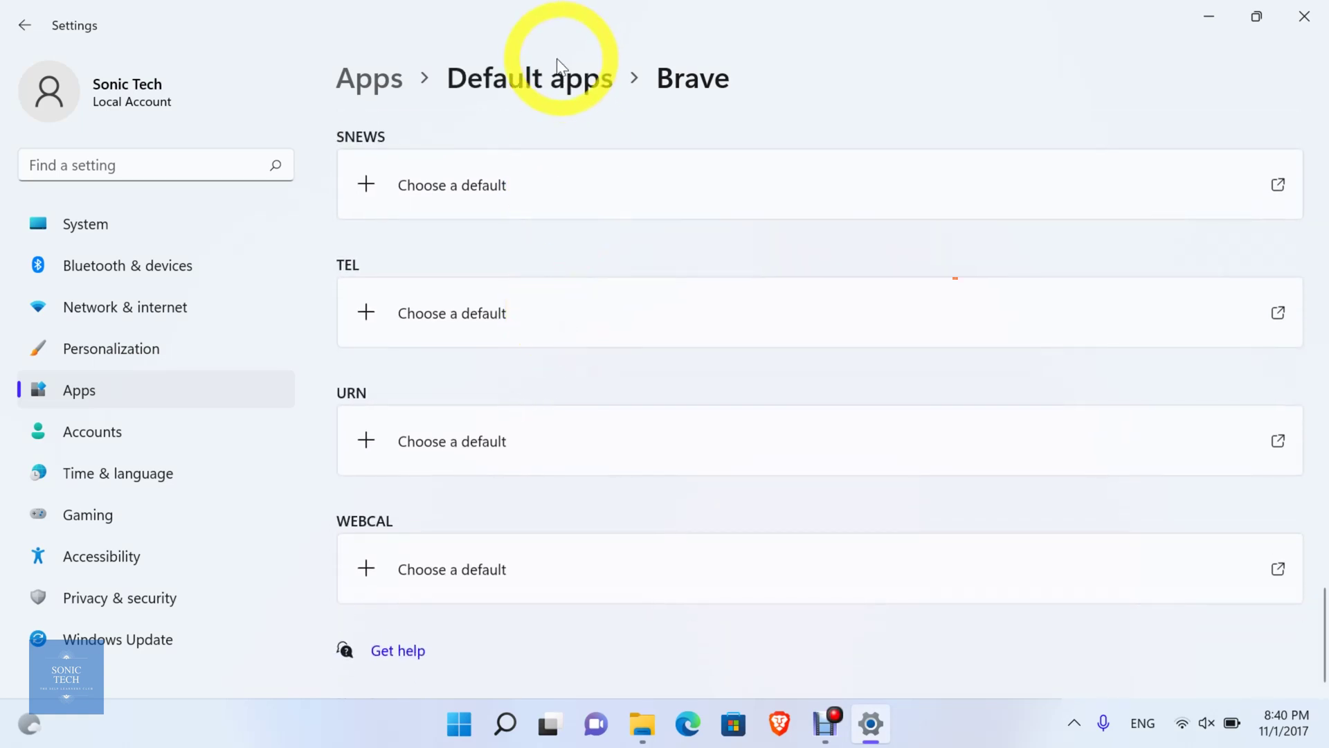
- Return to the default apps list and open the defaults for Excel
left_click(557, 61)
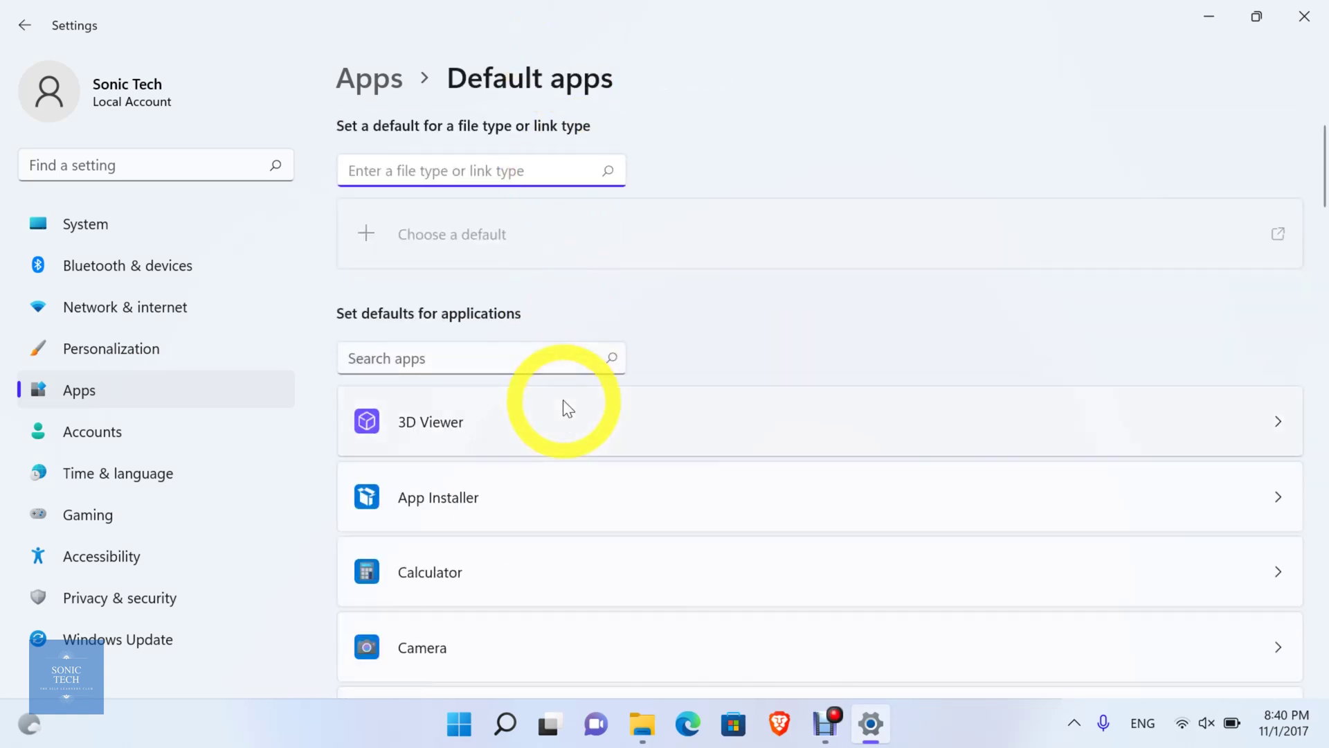
scroll(563, 400, "down", 2)
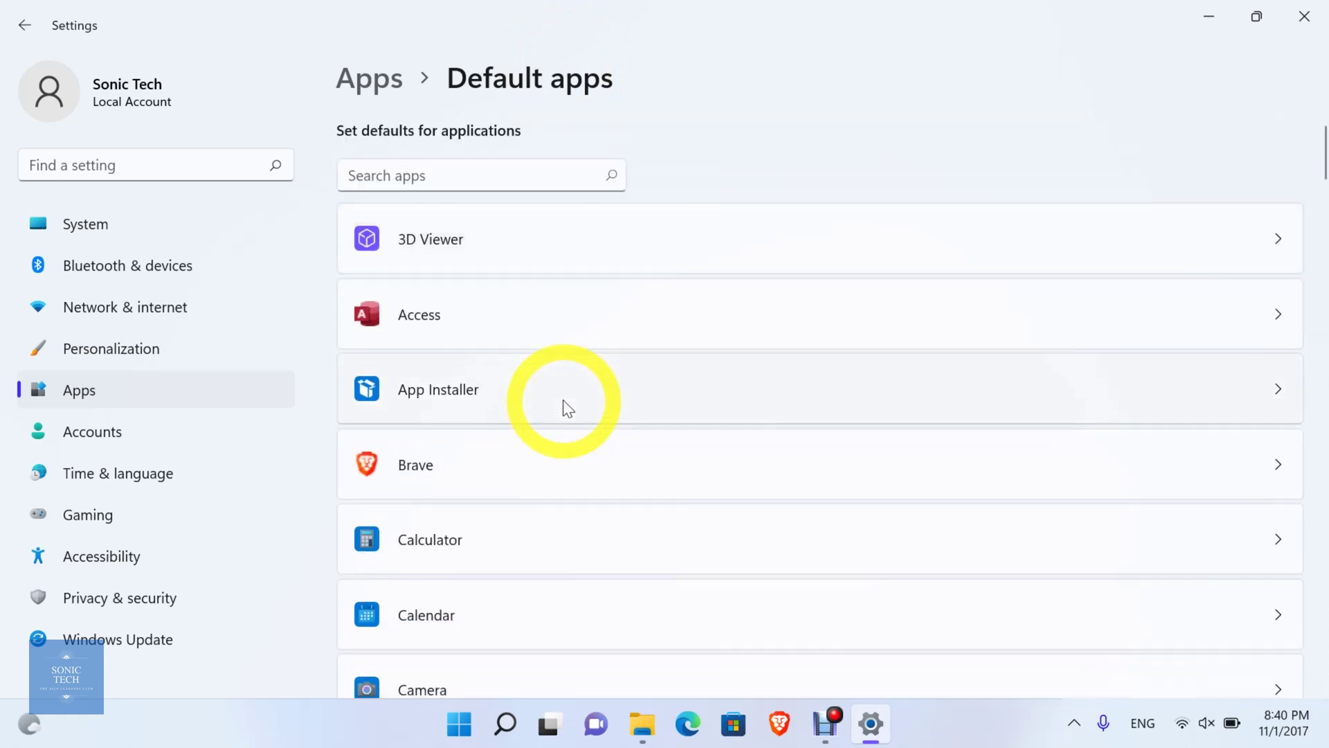
scroll(563, 401, "down", 3)
scroll(562, 400, "down", 2)
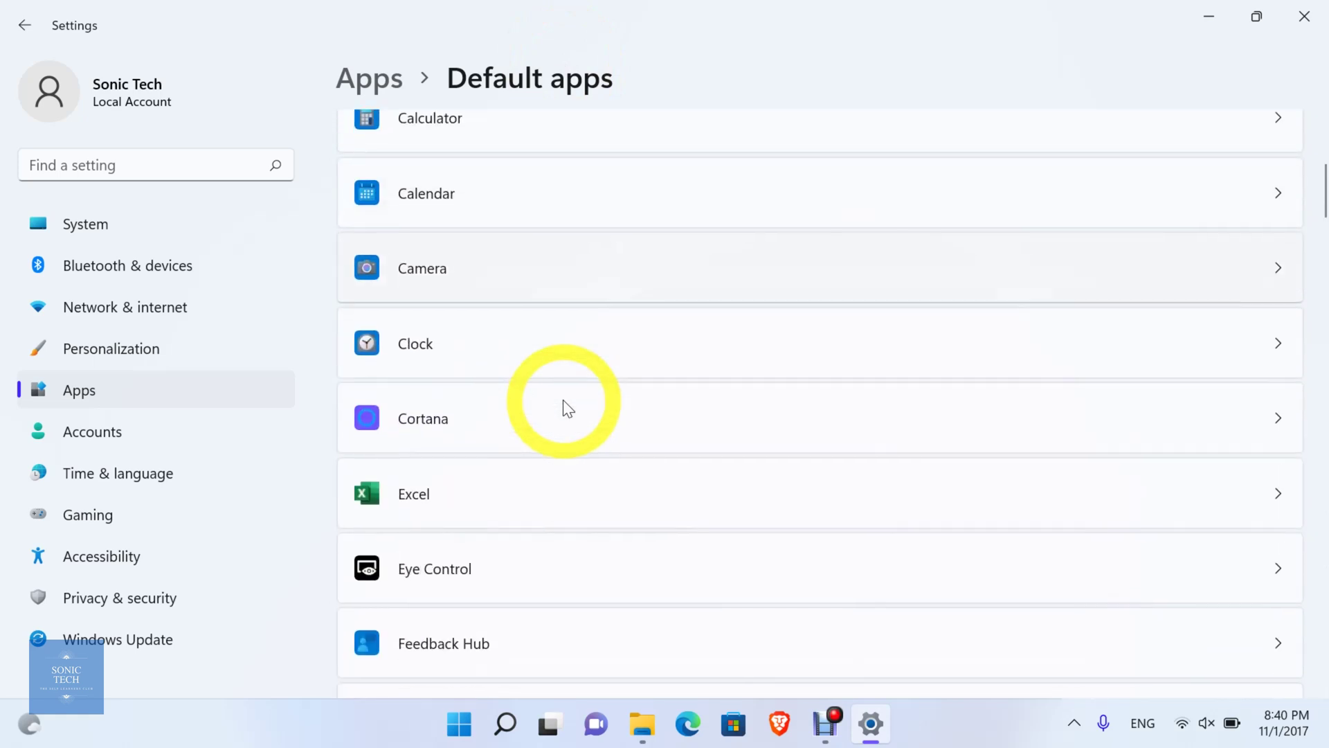
left_click(615, 504)
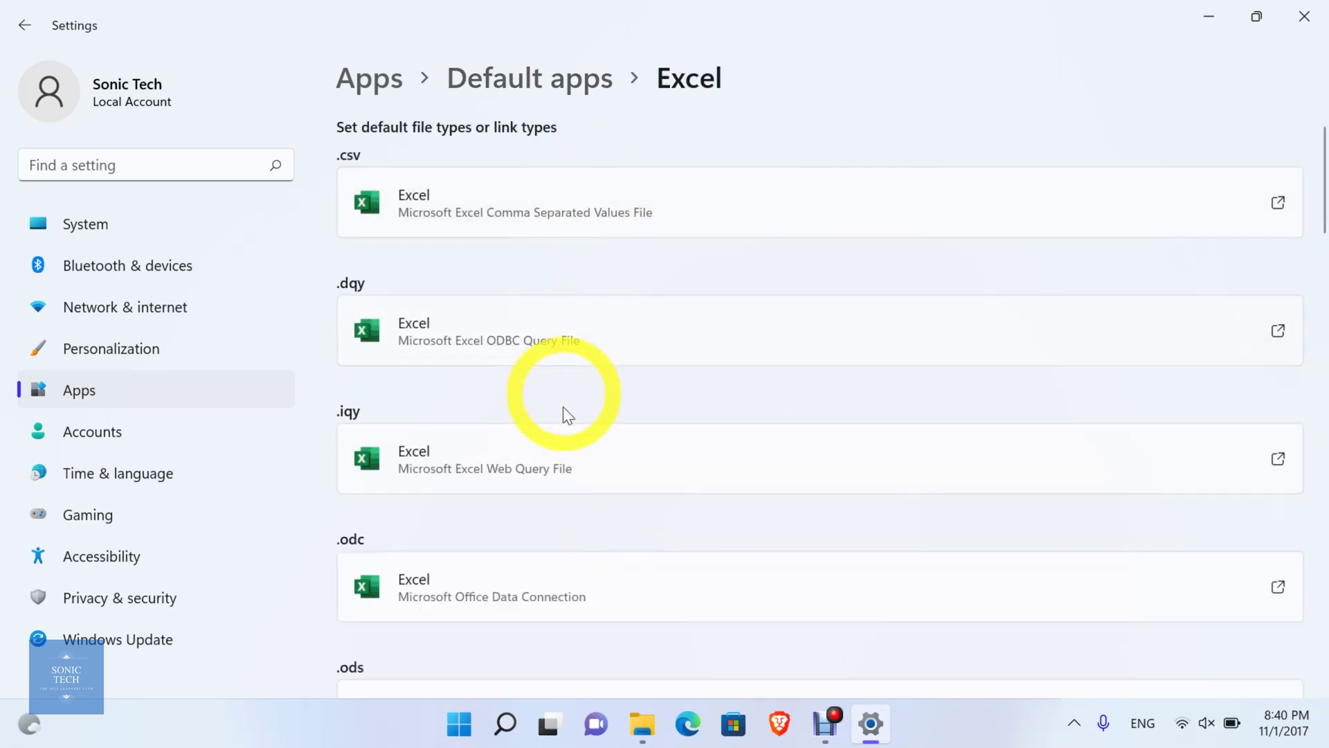
- Examine the apps assigned to Excel's file and link types, from .csv down to MS-EXCEL
scroll(559, 510, "down", 5)
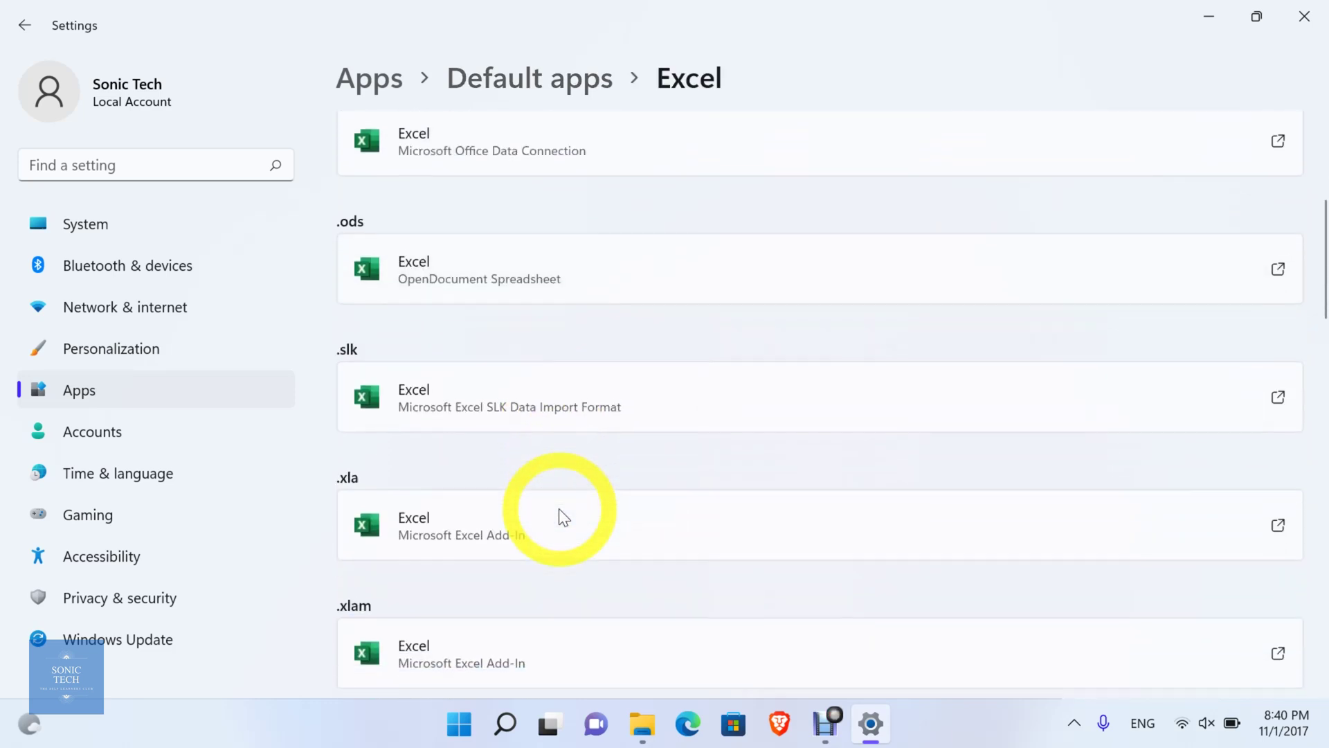
scroll(561, 512, "down", 3)
scroll(561, 512, "down", 3)
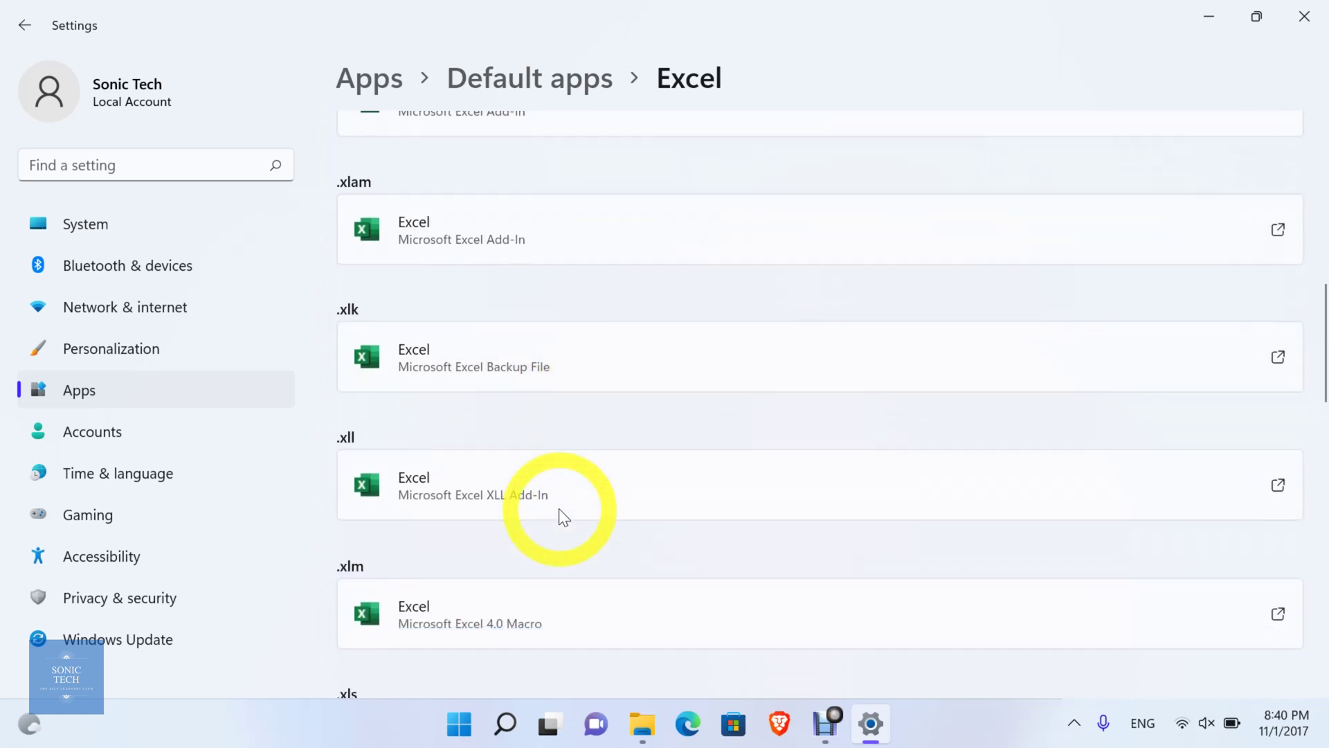
scroll(559, 508, "down", 6)
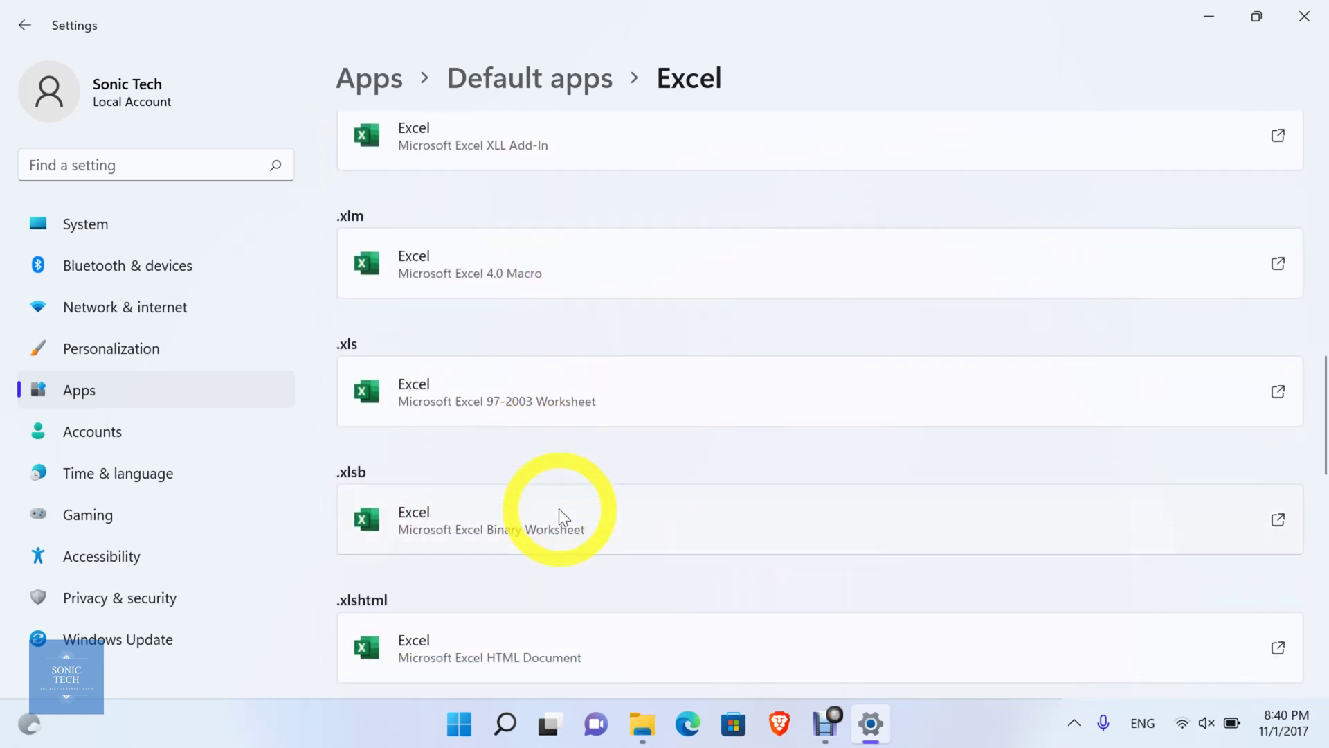
scroll(559, 509, "down", 6)
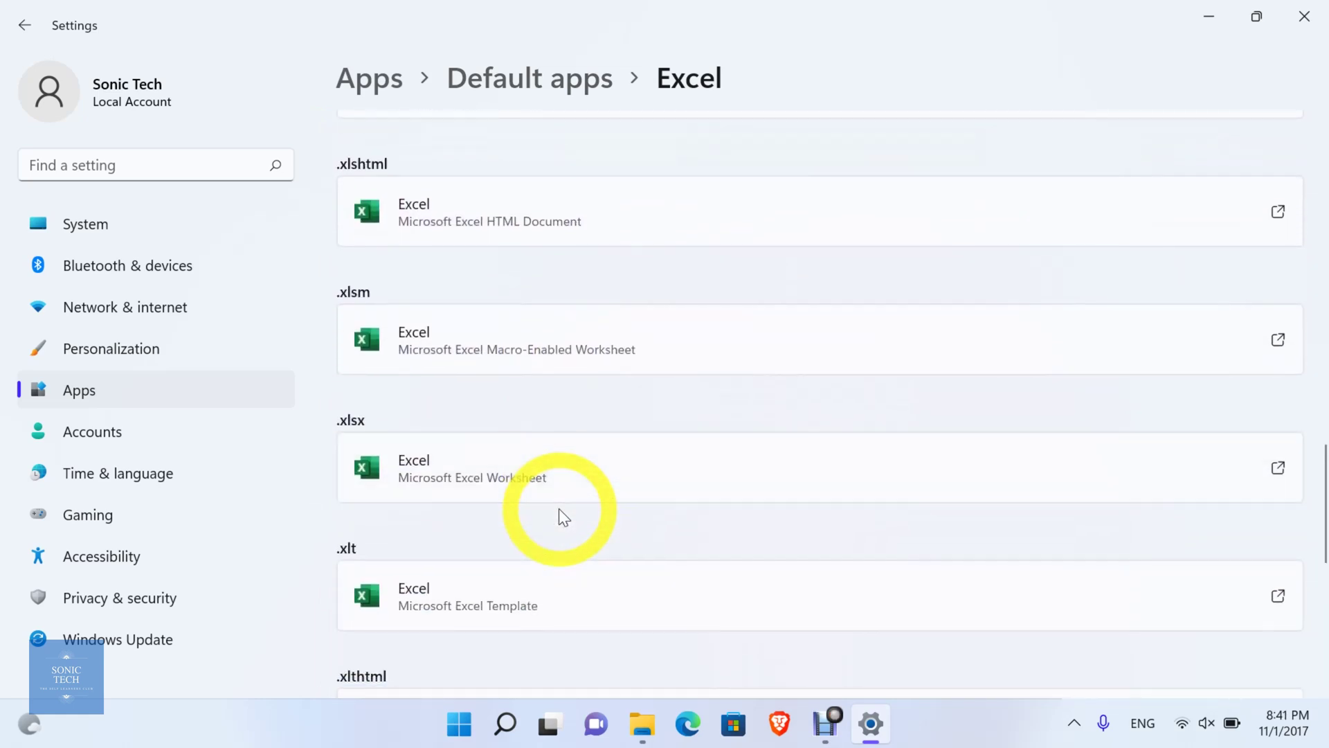
scroll(559, 508, "down", 5)
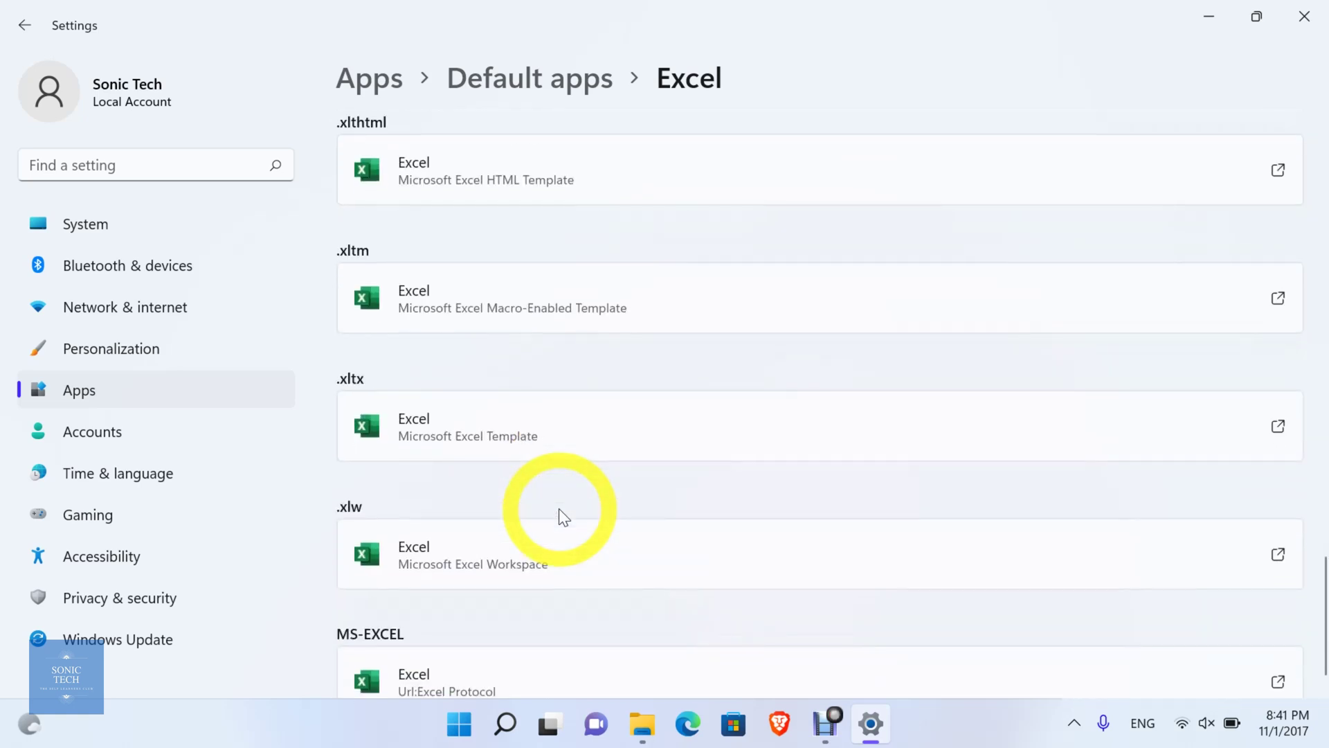
scroll(559, 509, "down", 1)
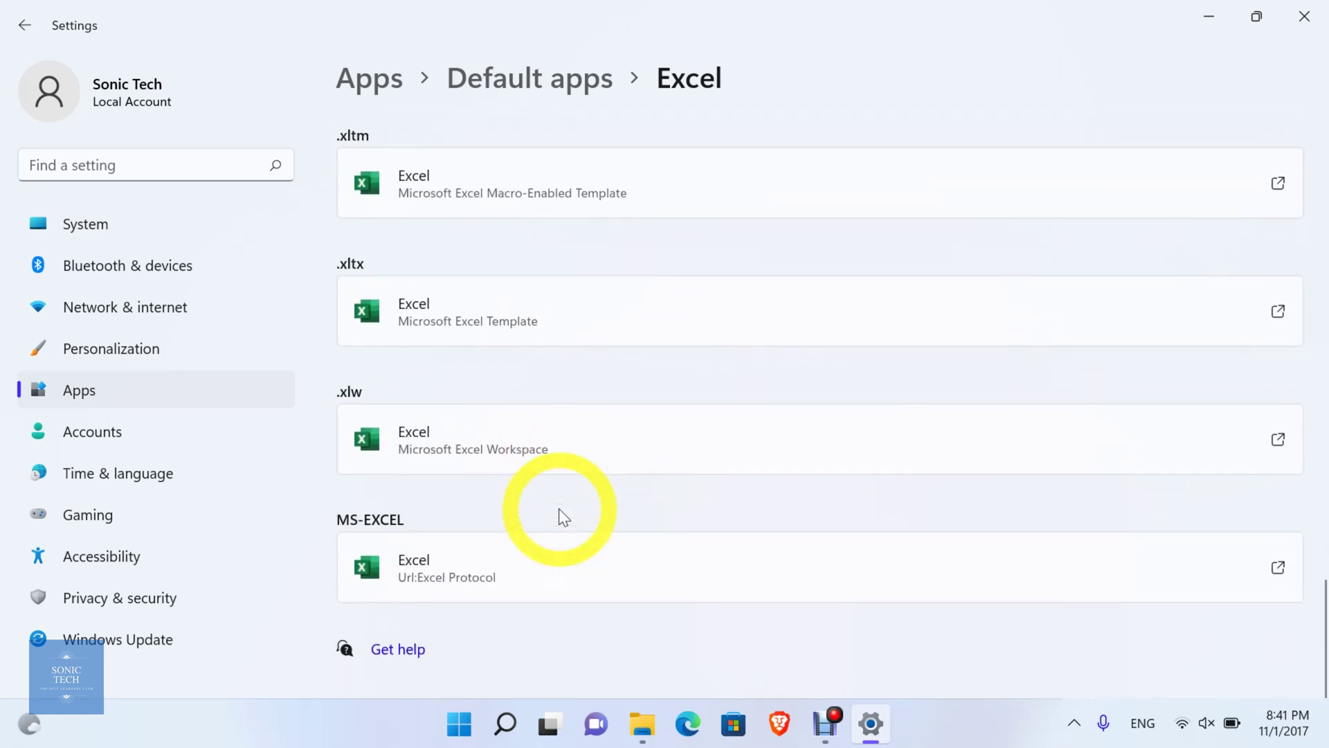
- Go back to the list of applications and open the defaults for Mail
left_click(508, 82)
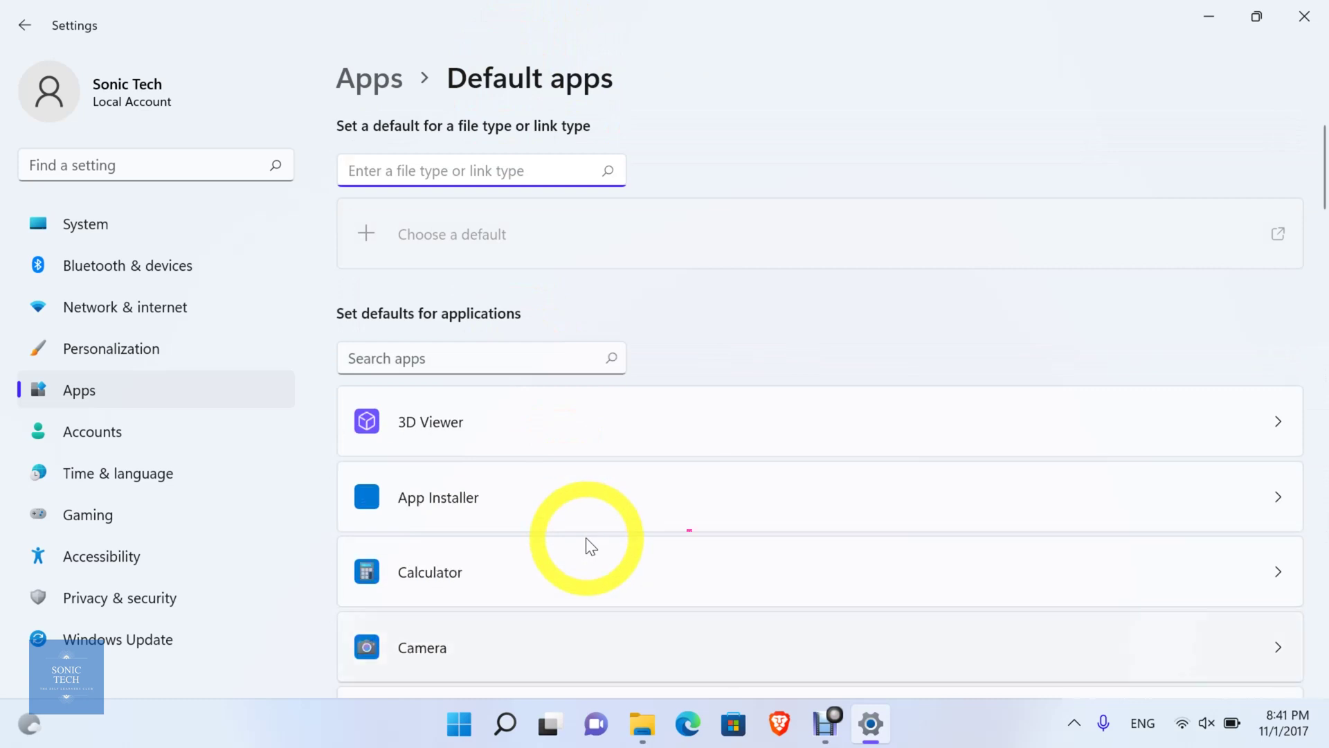
scroll(586, 537, "down", 5)
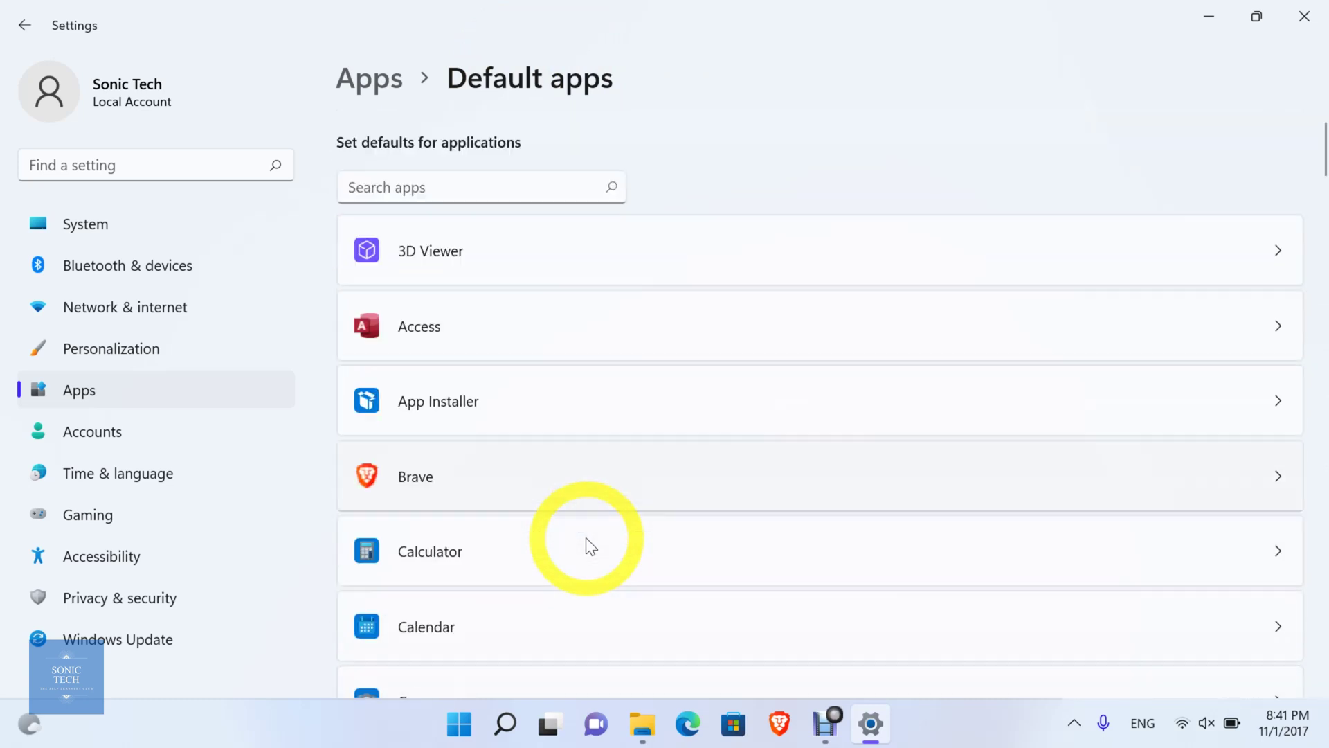
scroll(586, 537, "down", 6)
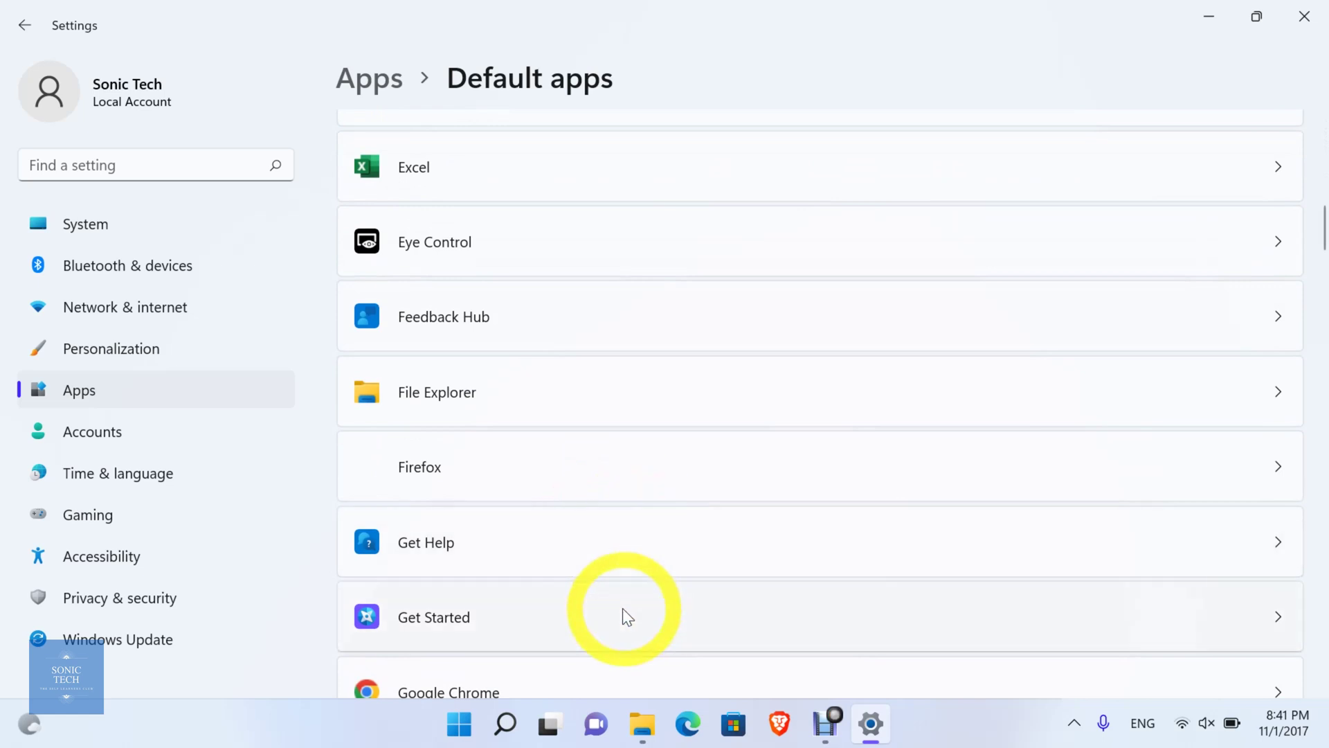
scroll(611, 572, "down", 3)
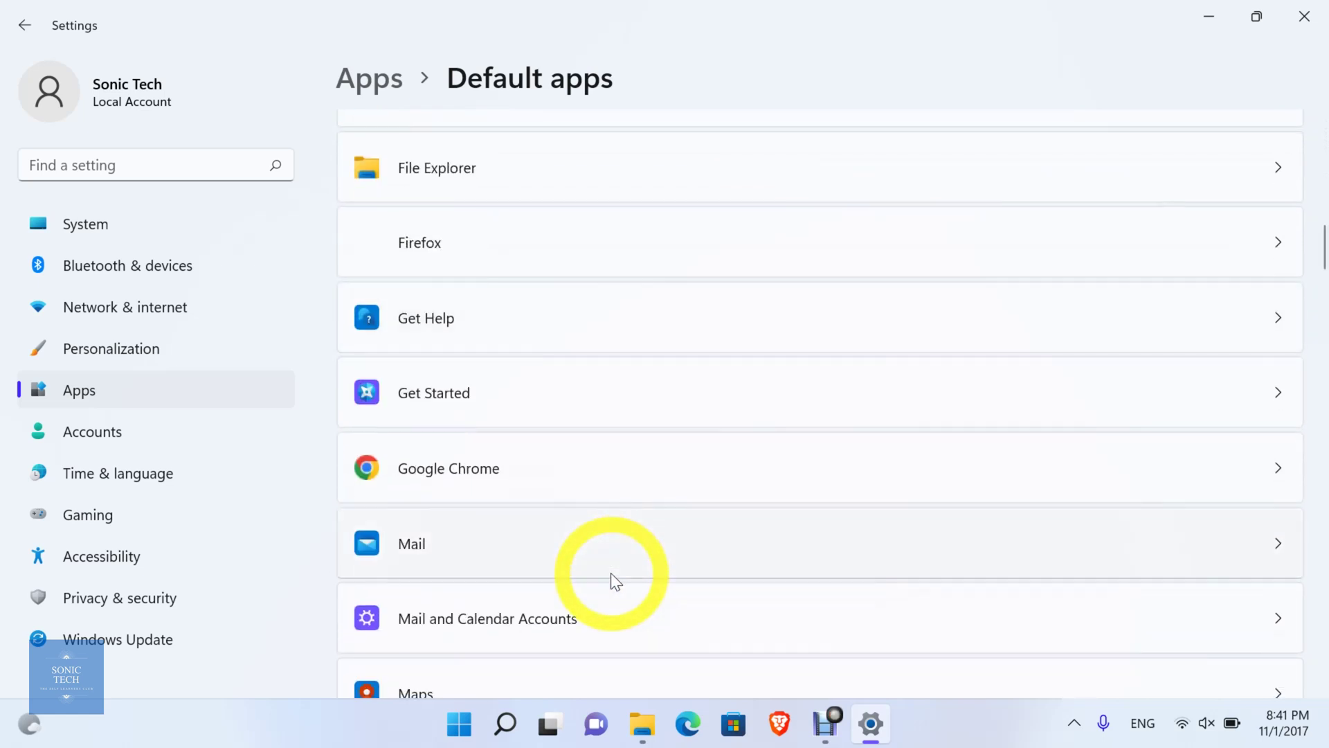
left_click(600, 537)
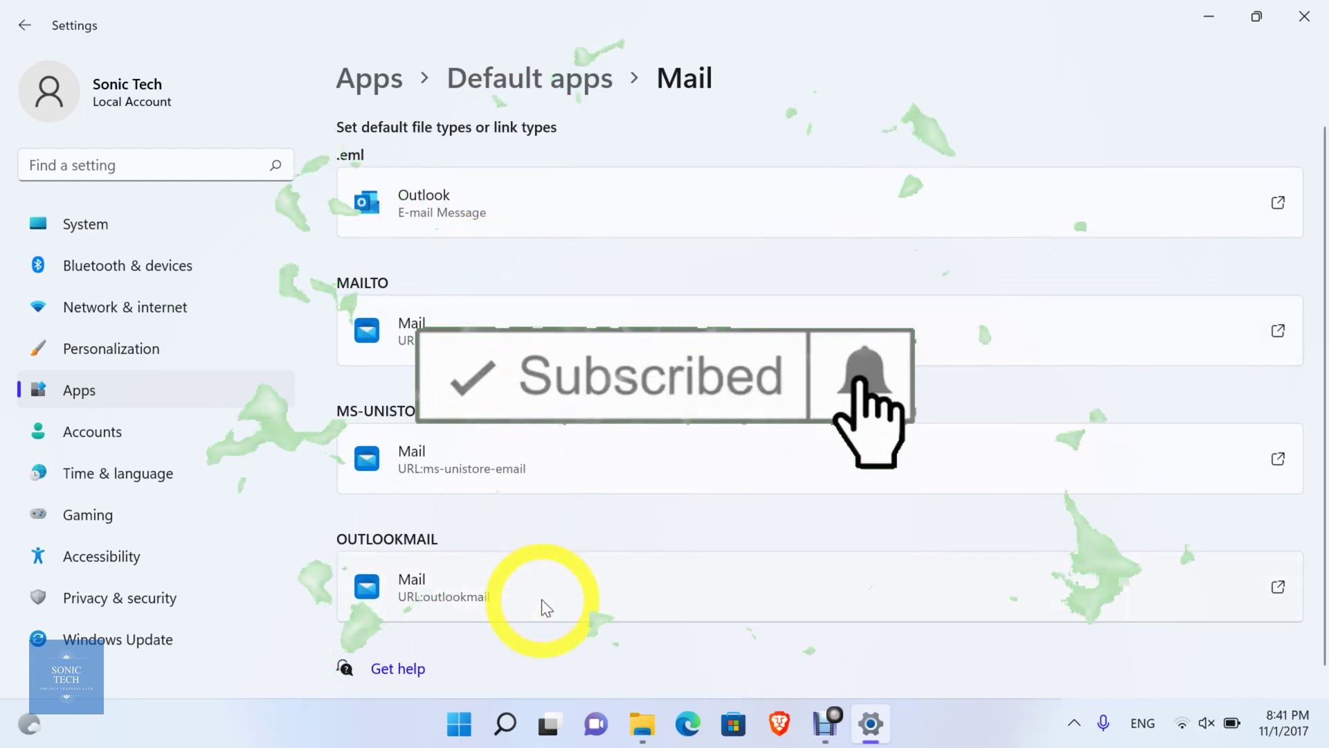
- Look over Mail's file and link types and view the app choices for OUTLOOKMAIL links without changing the default
left_click(536, 164)
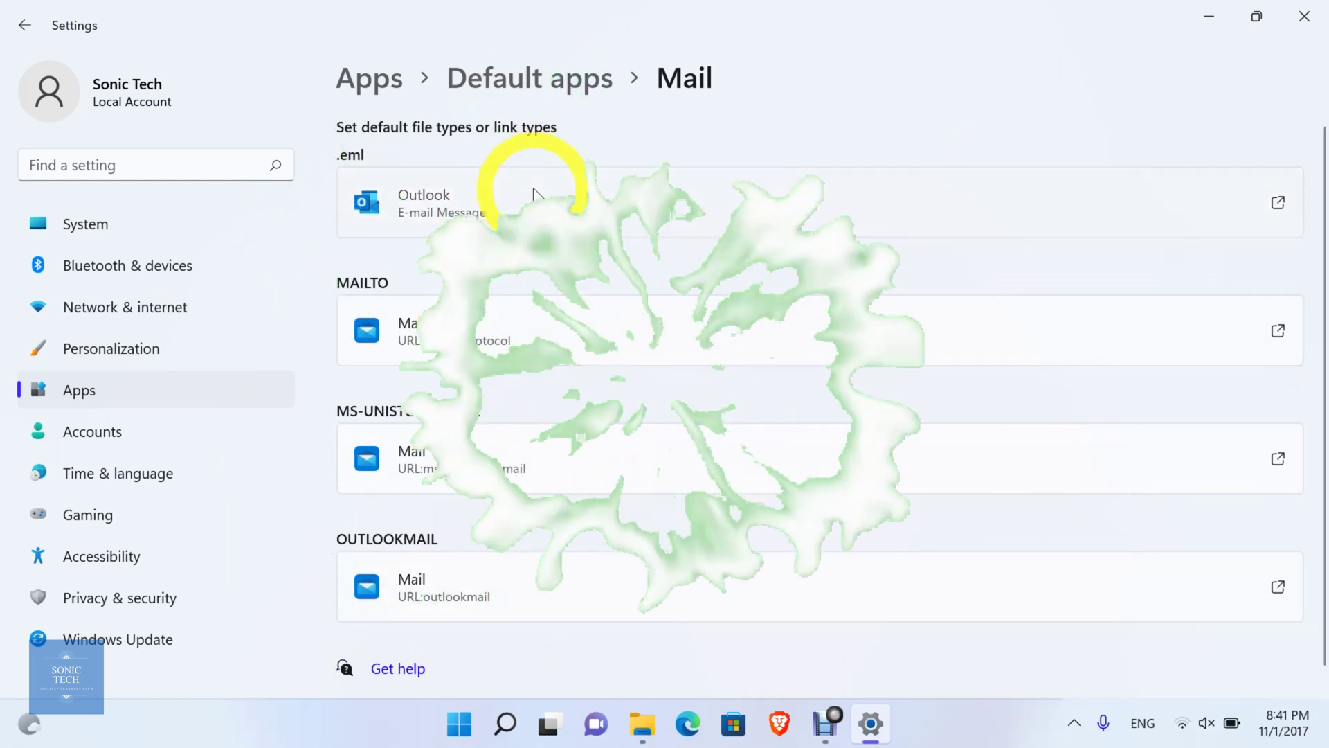
left_click(534, 191)
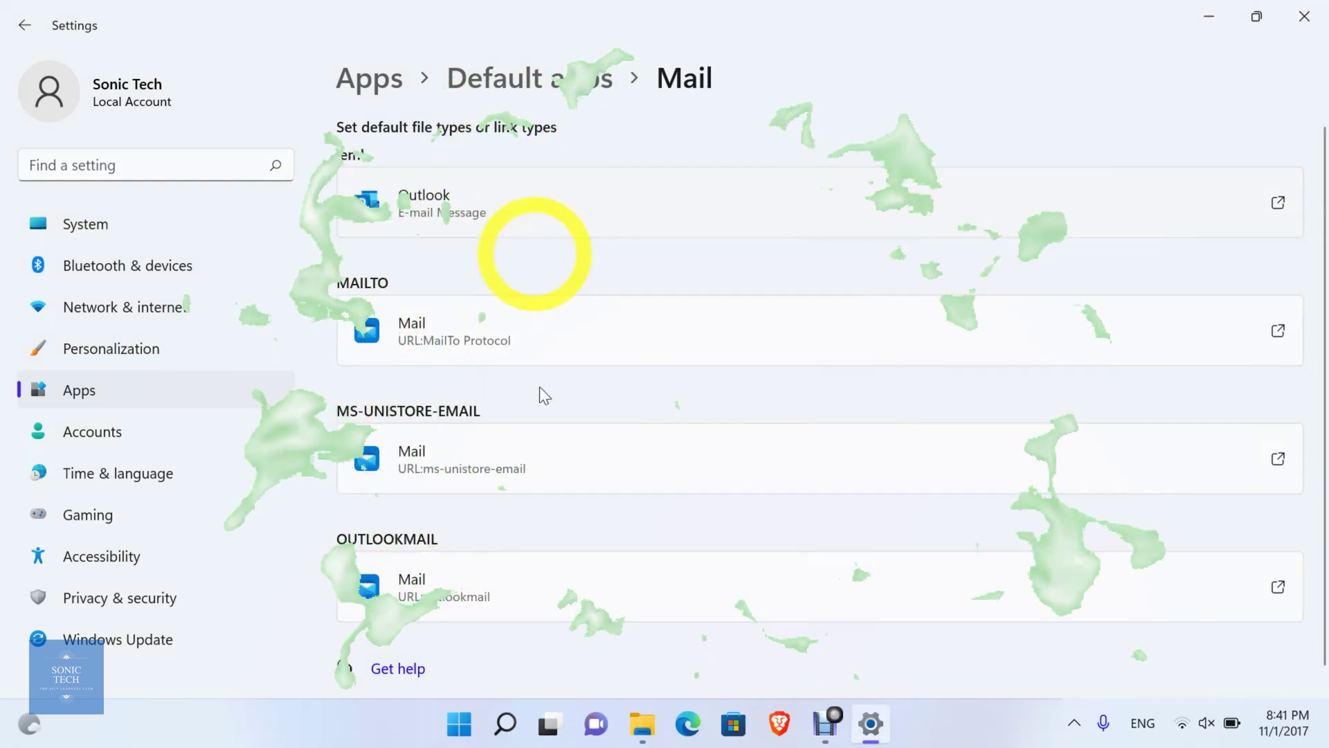
left_click(561, 587)
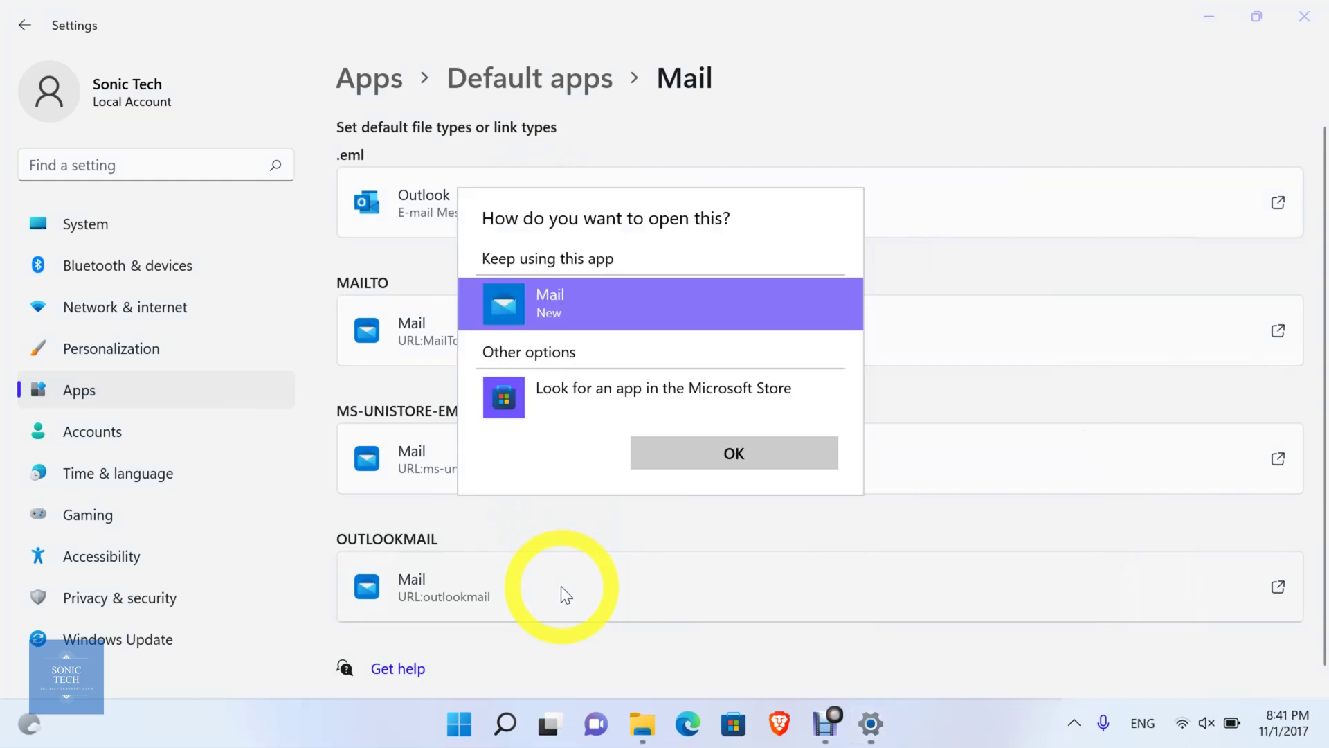
left_click(562, 590)
- Return from Mail to the default apps list and open the defaults for Movies & TV
left_click(520, 97)
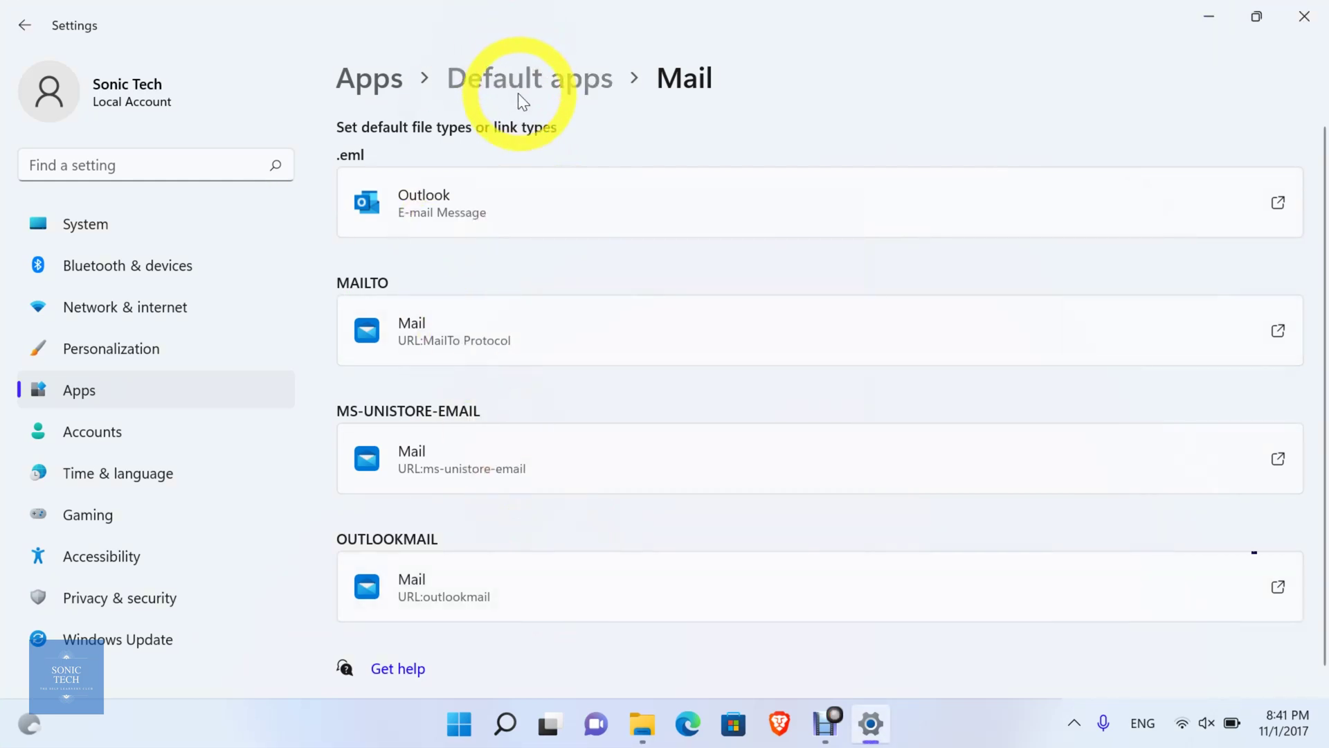
scroll(521, 369, "down", 2)
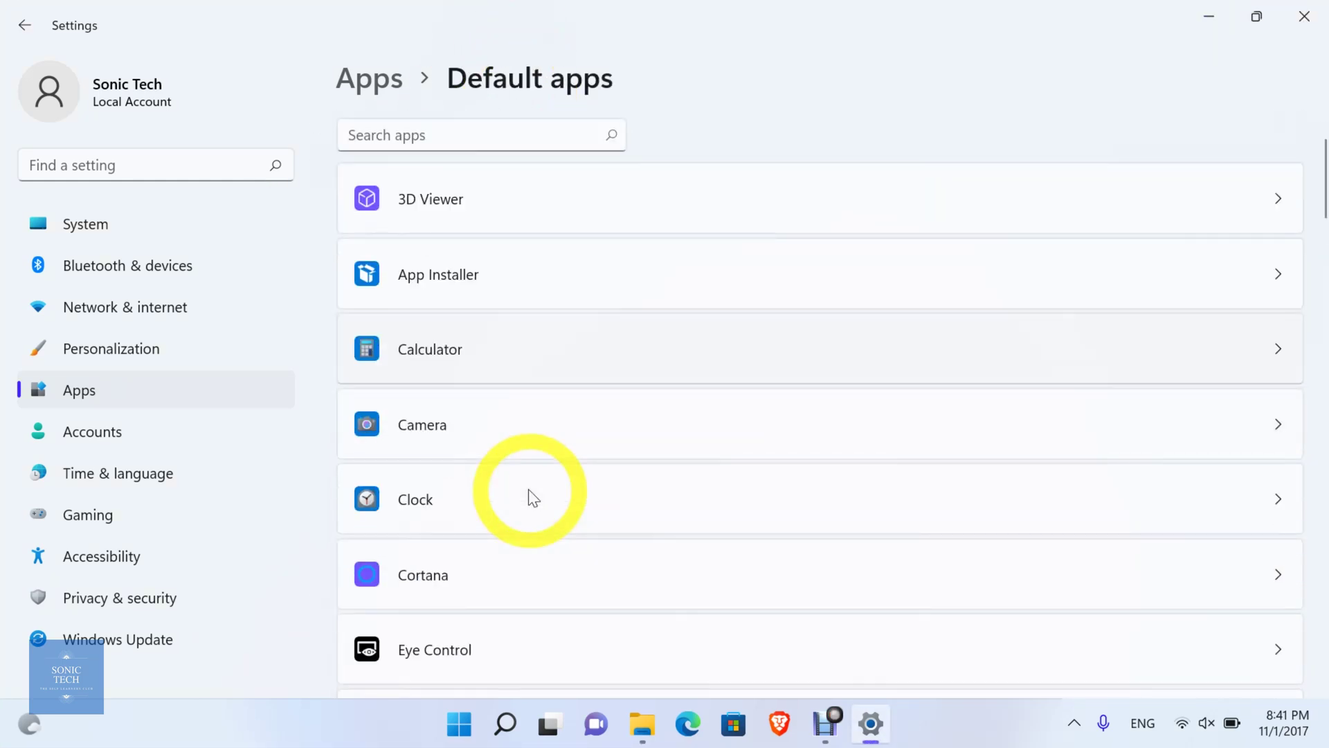
scroll(529, 490, "down", 4)
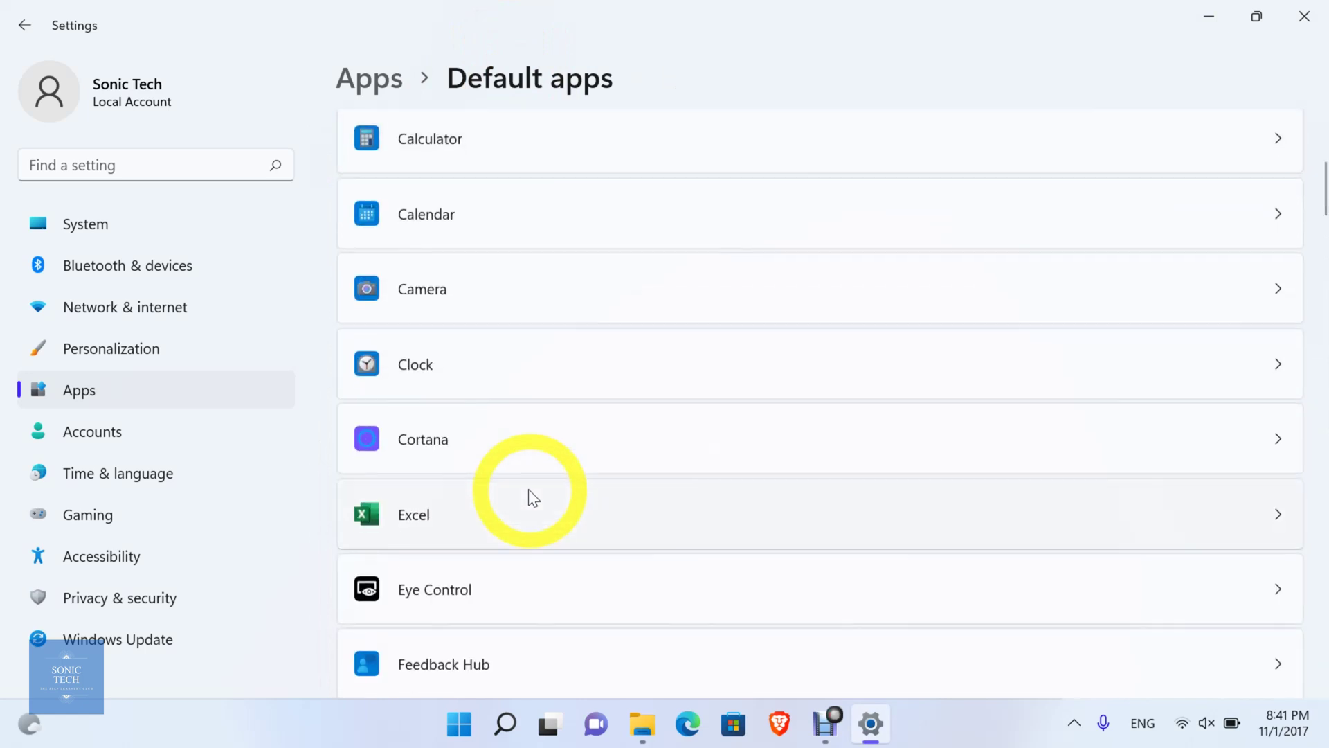
scroll(529, 490, "down", 8)
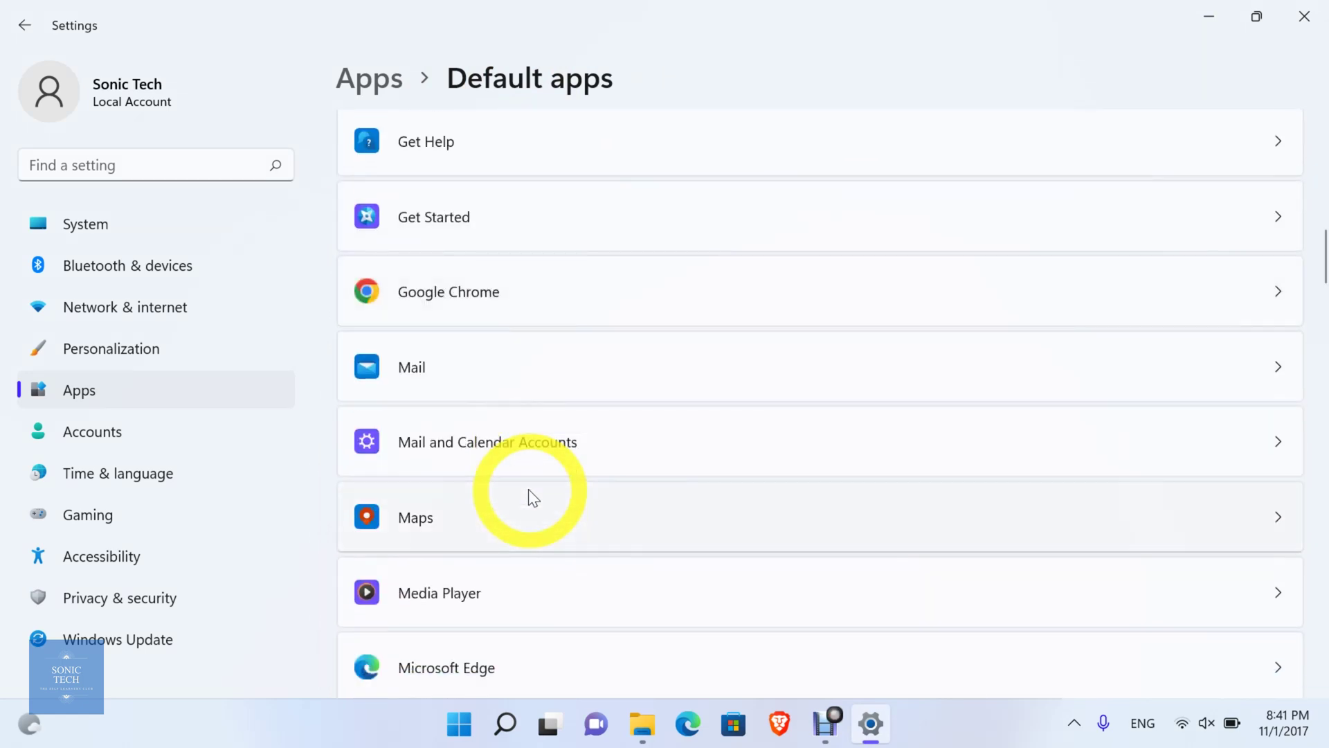
scroll(529, 490, "down", 5)
scroll(529, 489, "down", 3)
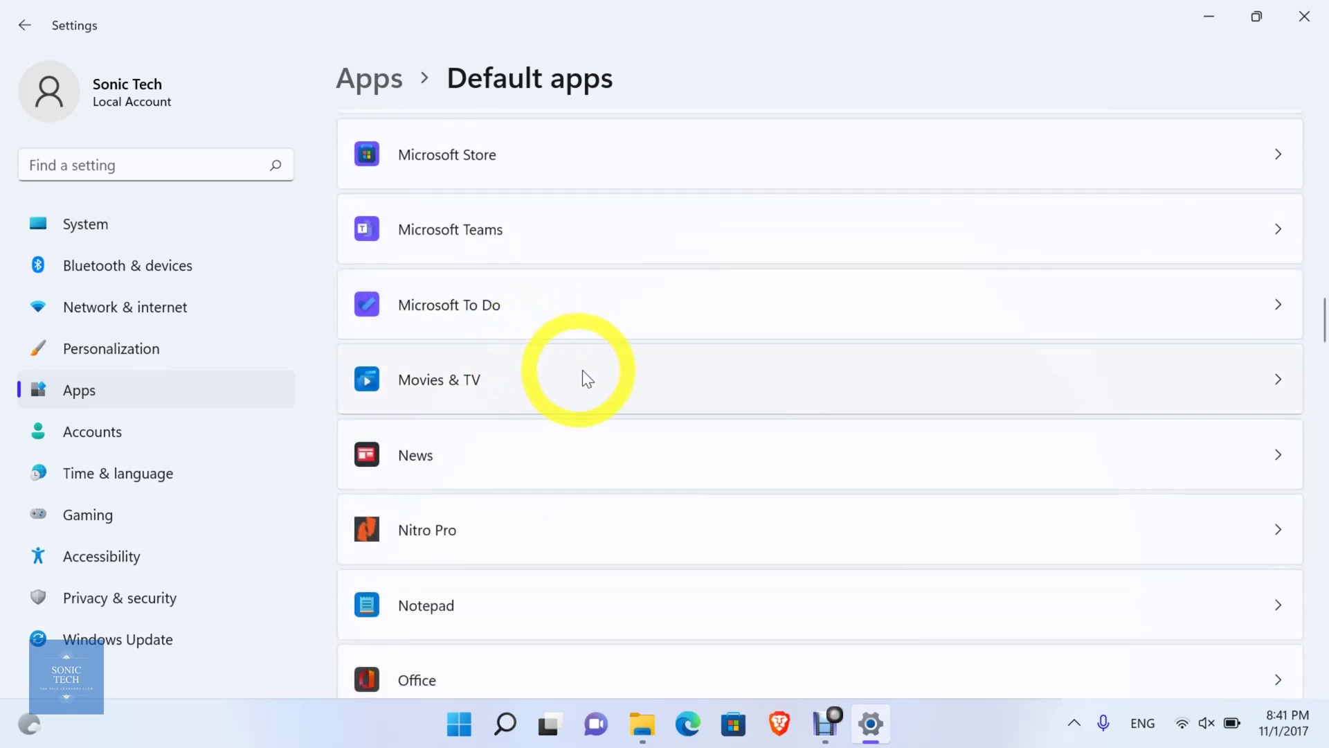
left_click(594, 379)
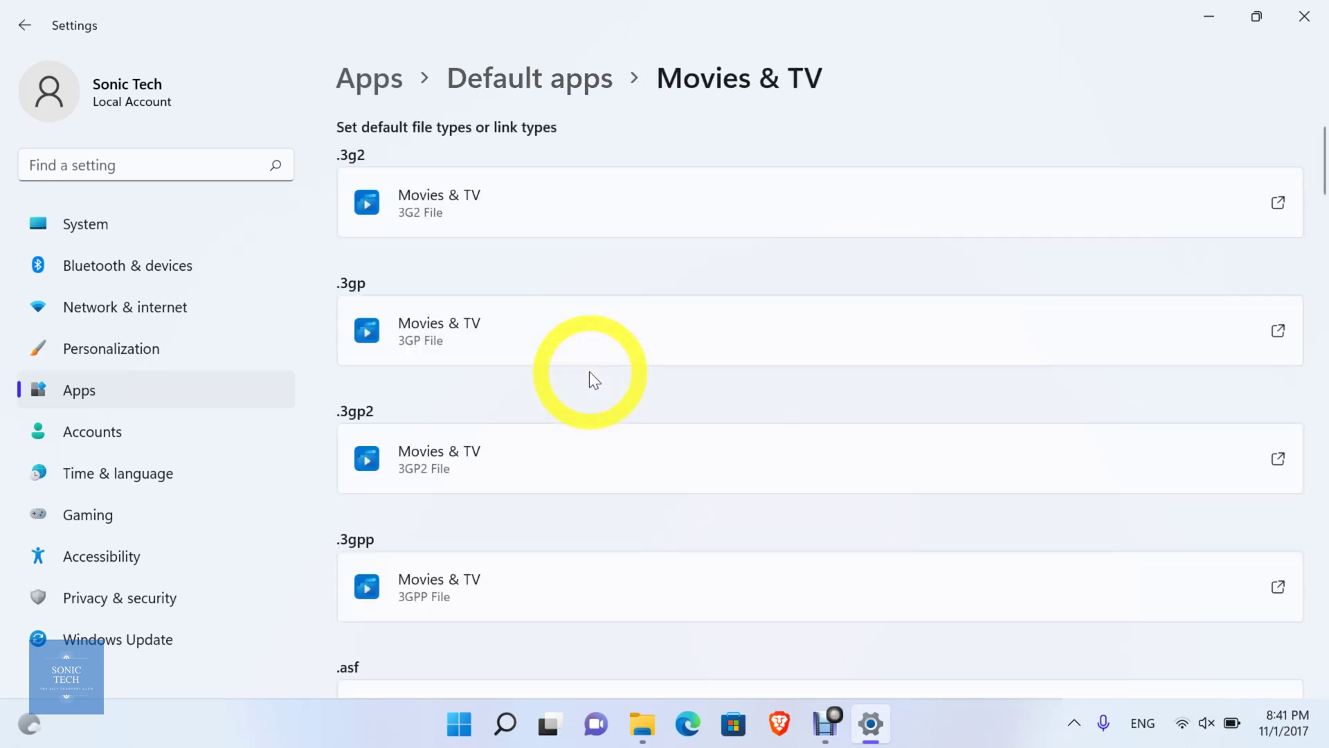
- Examine the apps assigned to the Movies & TV video file types, from .3g2 down to .mpeg
scroll(590, 373, "down", 3)
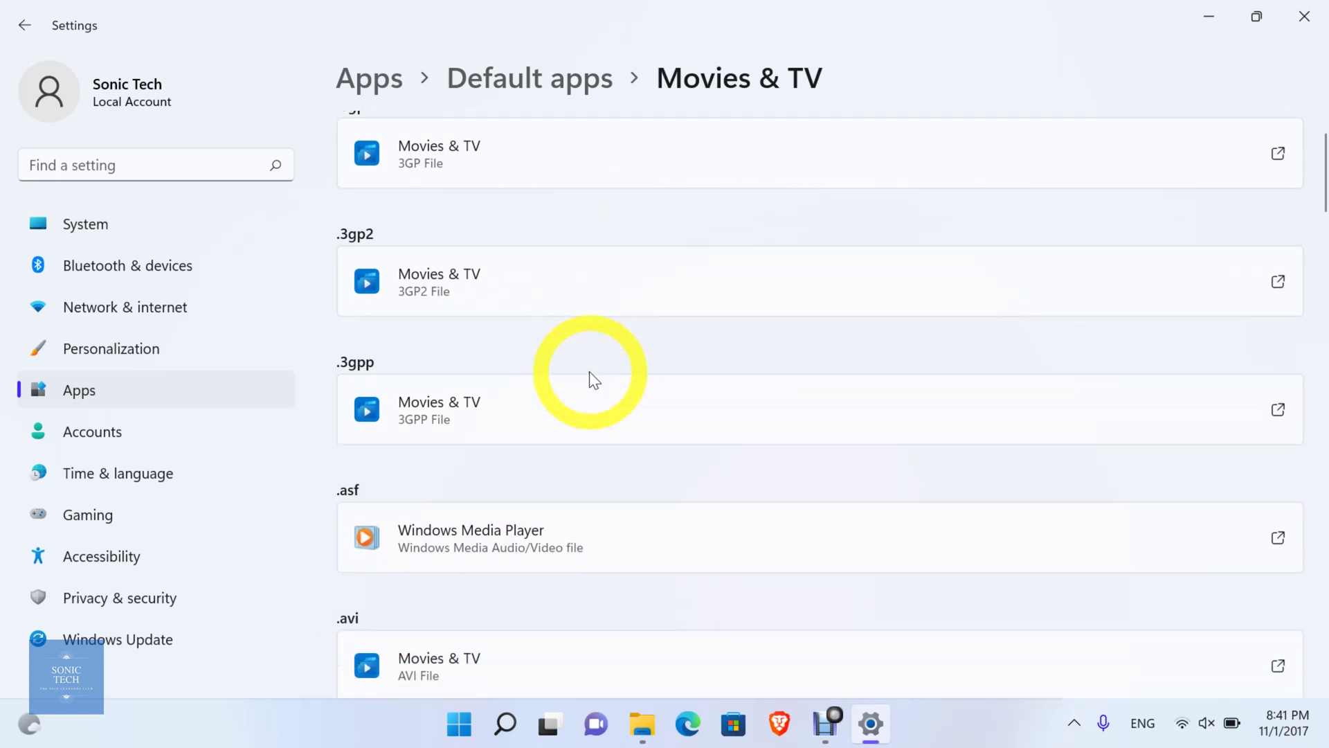
scroll(589, 371, "down", 2)
scroll(538, 467, "down", 1)
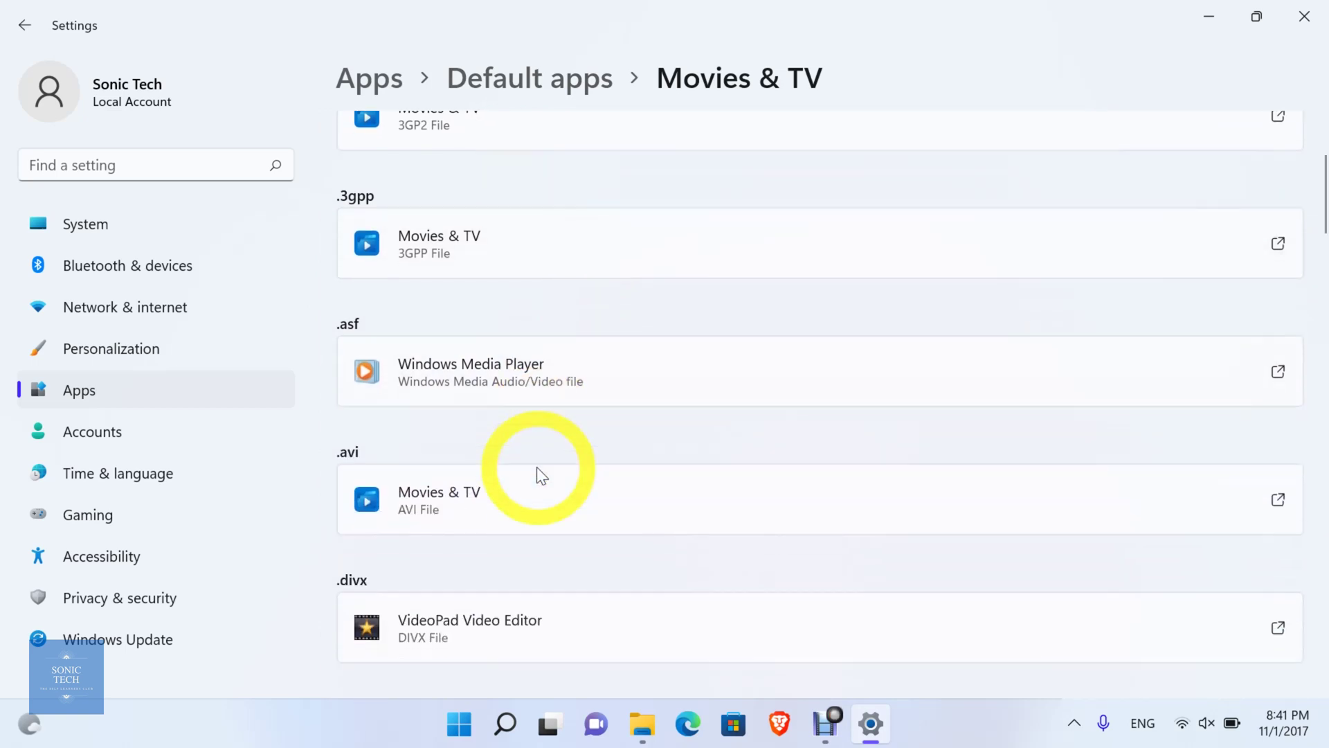
scroll(538, 467, "down", 7)
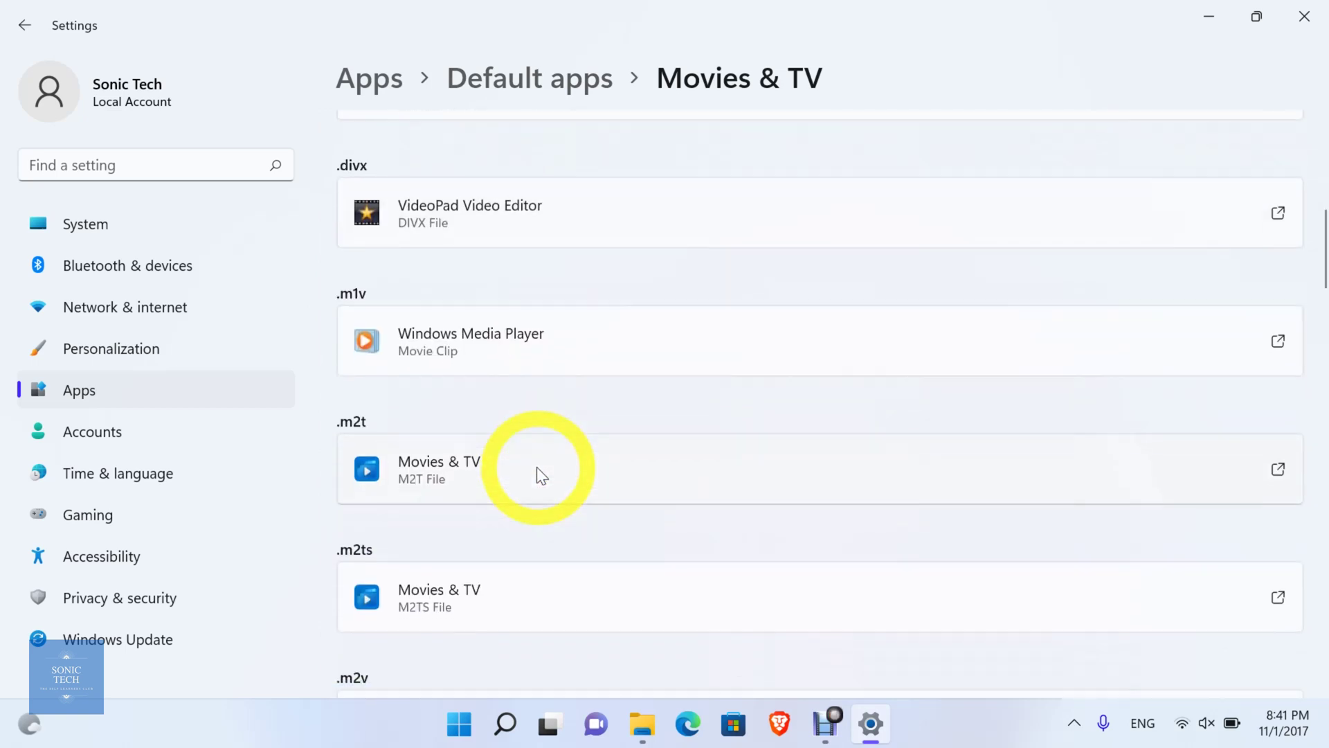
scroll(538, 467, "down", 3)
scroll(537, 467, "down", 3)
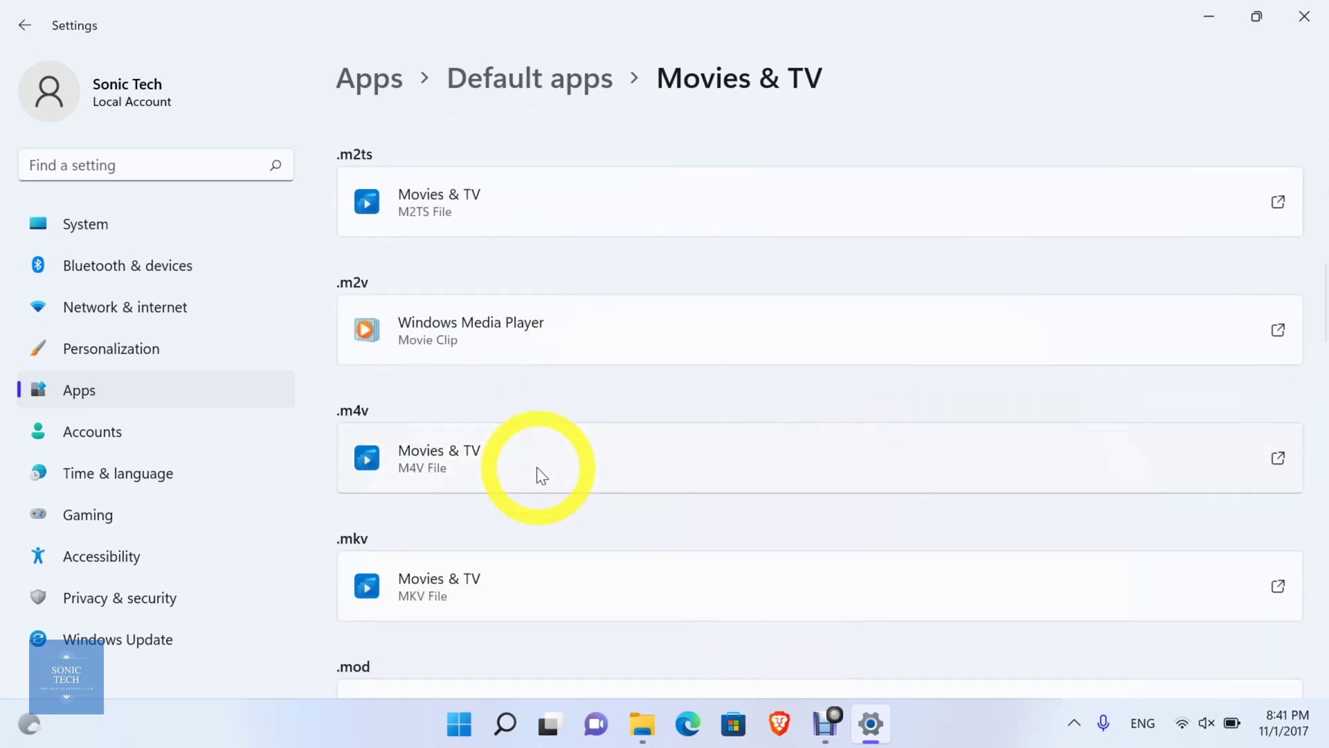
scroll(538, 467, "down", 5)
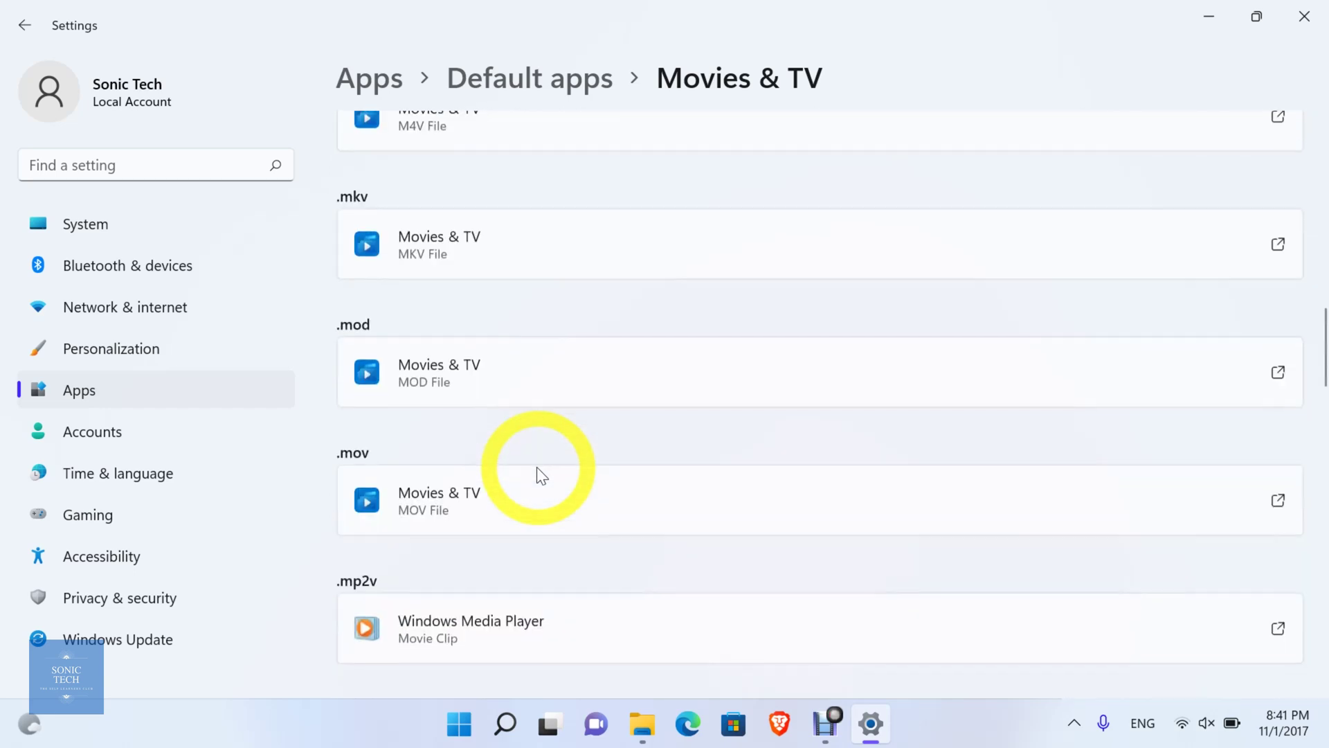
scroll(538, 467, "down", 3)
scroll(537, 467, "down", 3)
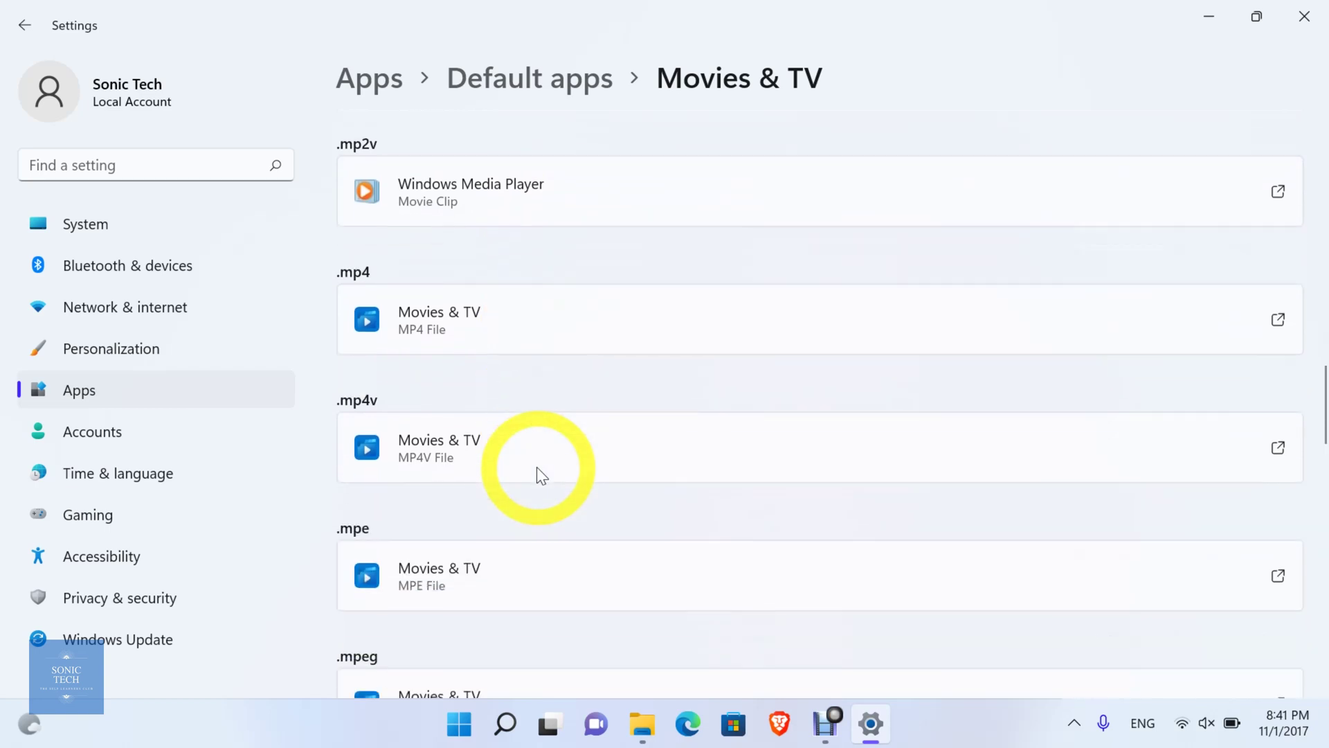
- View all app choices for opening .mp4 files, then close the chooser without changing the default
left_click(492, 286)
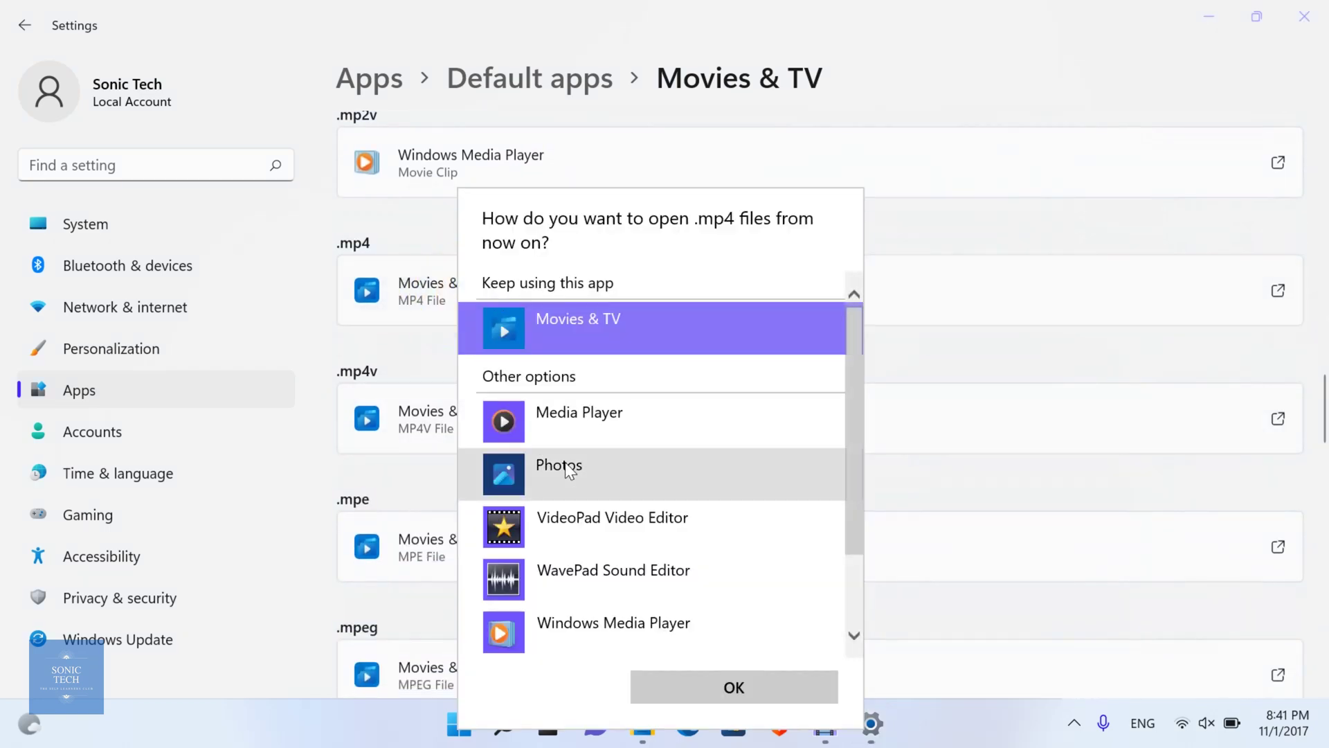
scroll(565, 462, "down", 2)
left_click(249, 441)
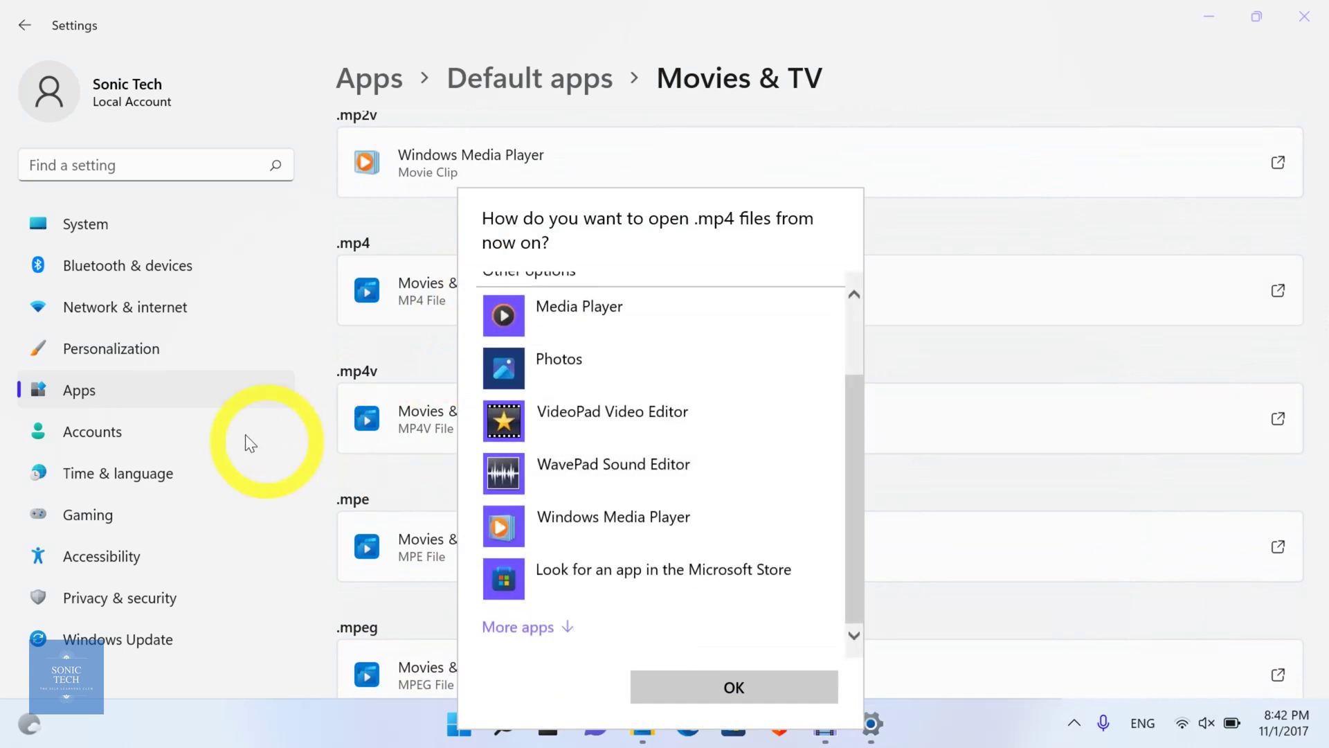
scroll(443, 520, "down", 5)
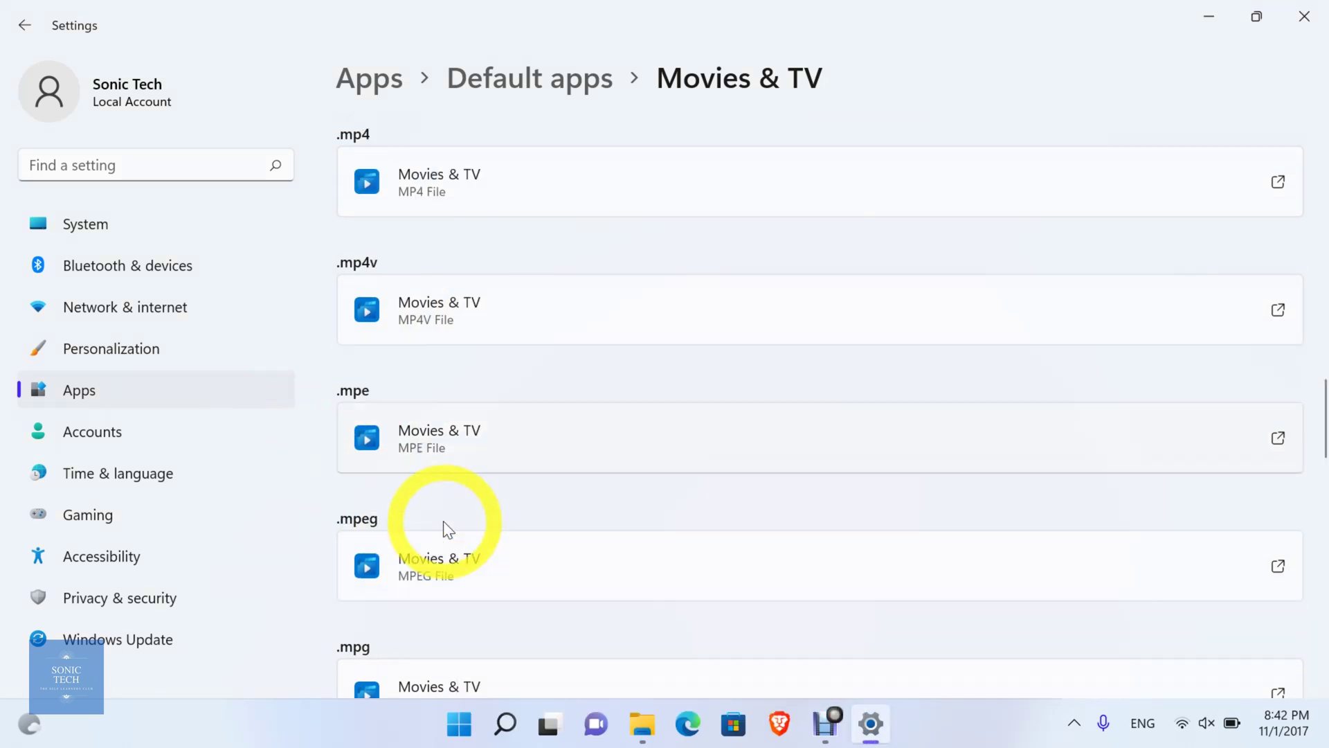
- Return from Movies & TV to the default apps list and look through the listed applications down to the Word and Xbox entries
left_click(540, 70)
scroll(534, 415, "down", 1)
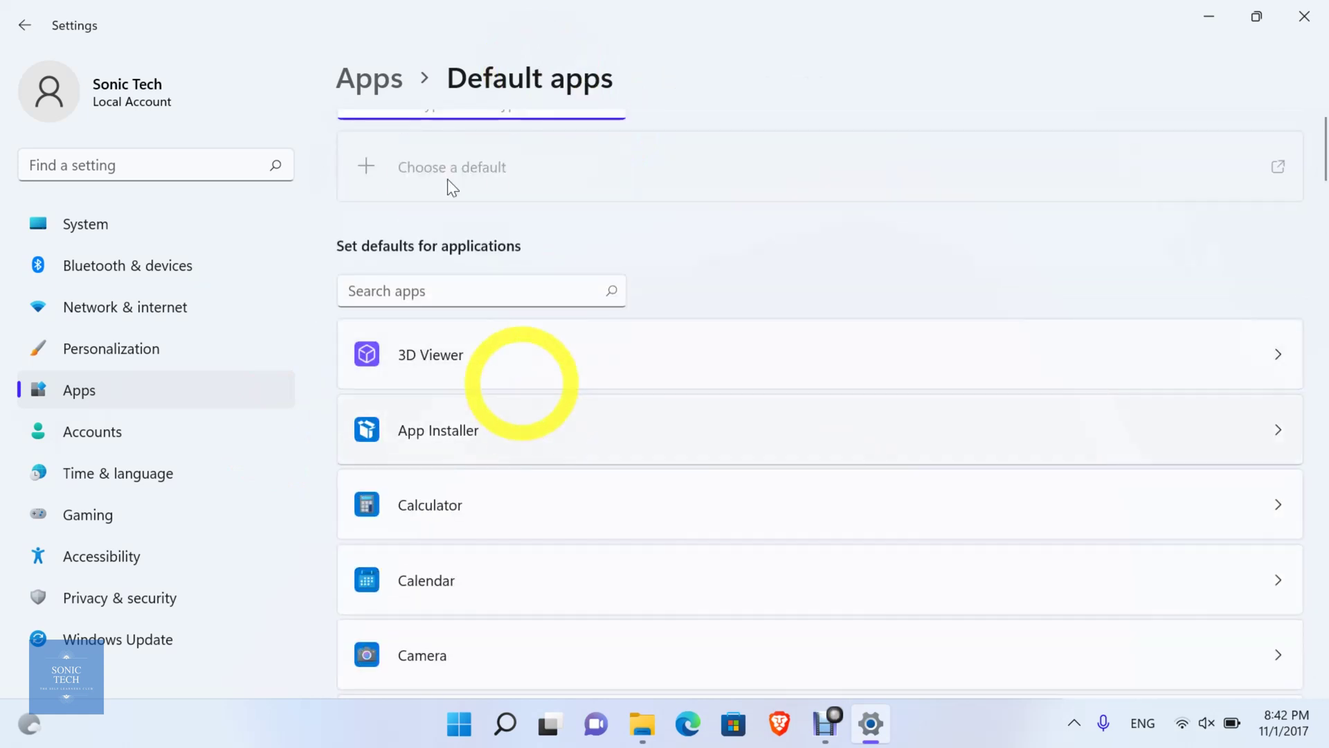
scroll(448, 187, "down", 8)
scroll(448, 179, "down", 10)
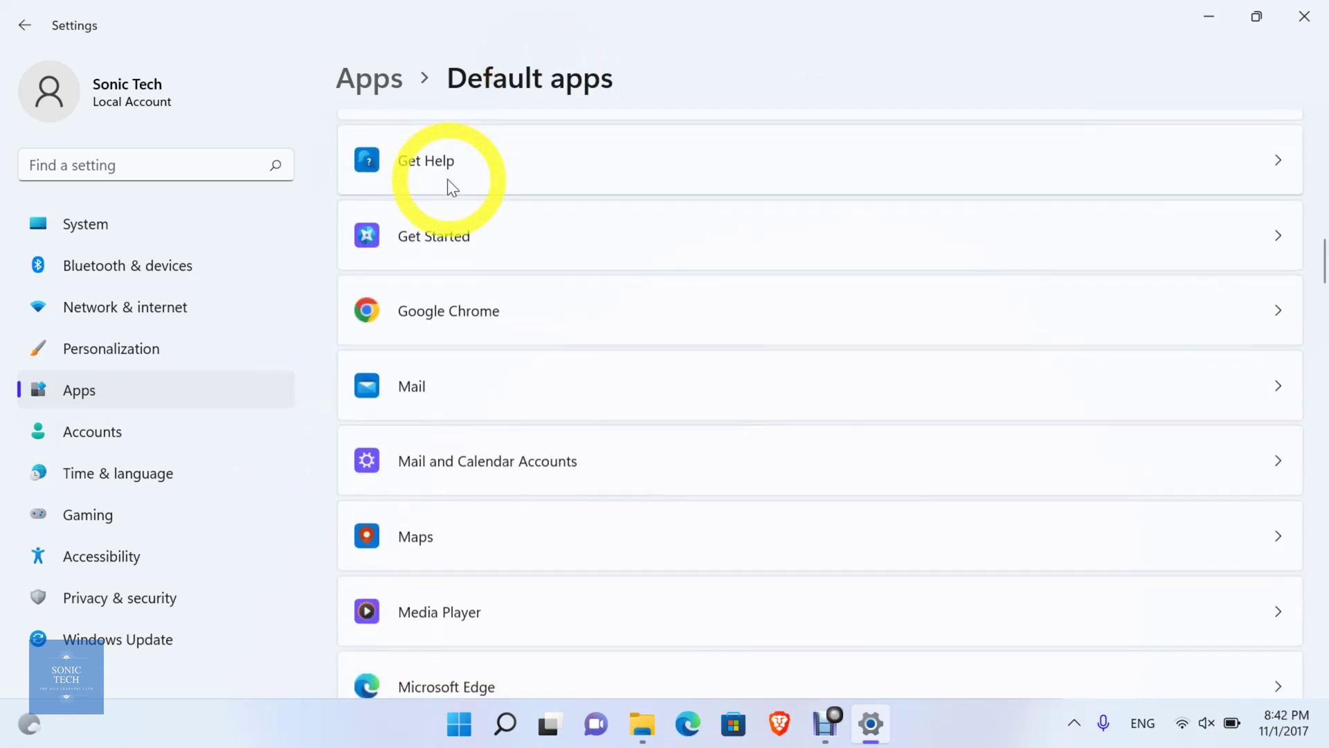
scroll(447, 178, "down", 5)
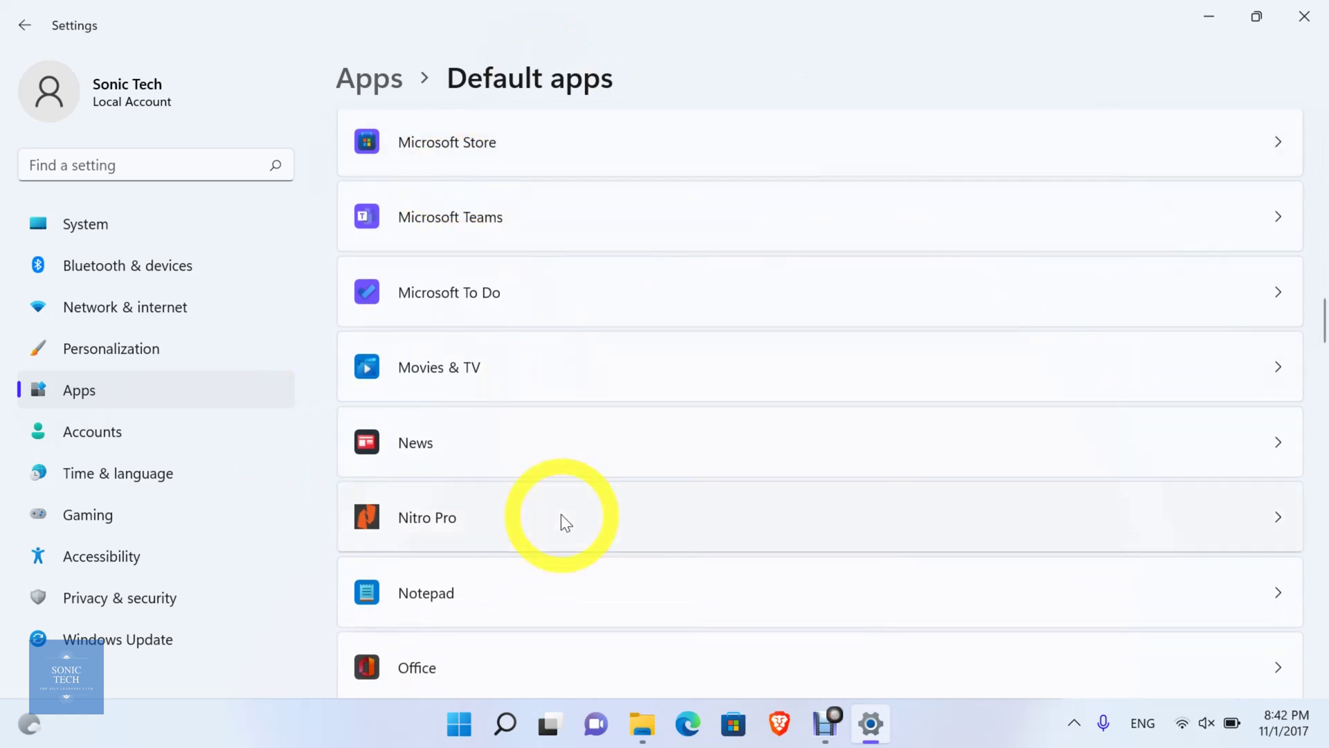
scroll(560, 514, "down", 3)
scroll(561, 514, "down", 1)
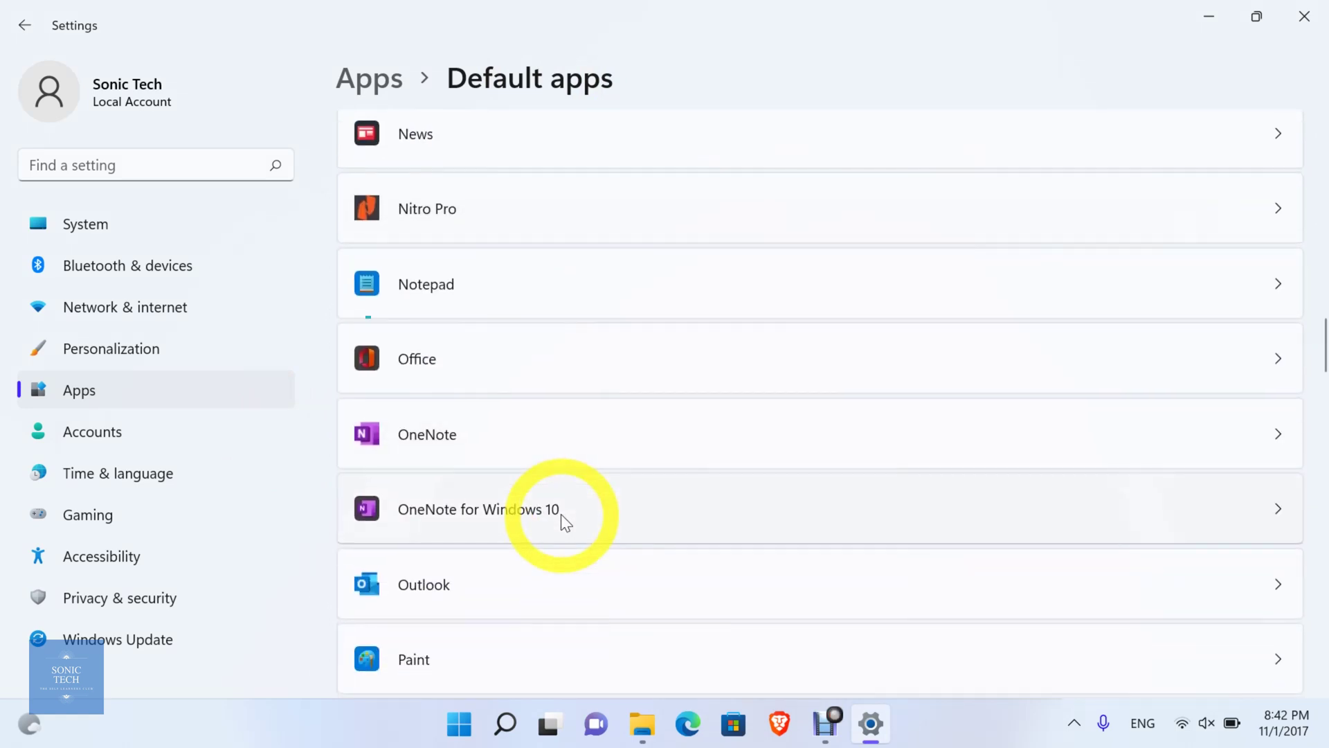
scroll(561, 514, "down", 1)
scroll(561, 514, "down", 5)
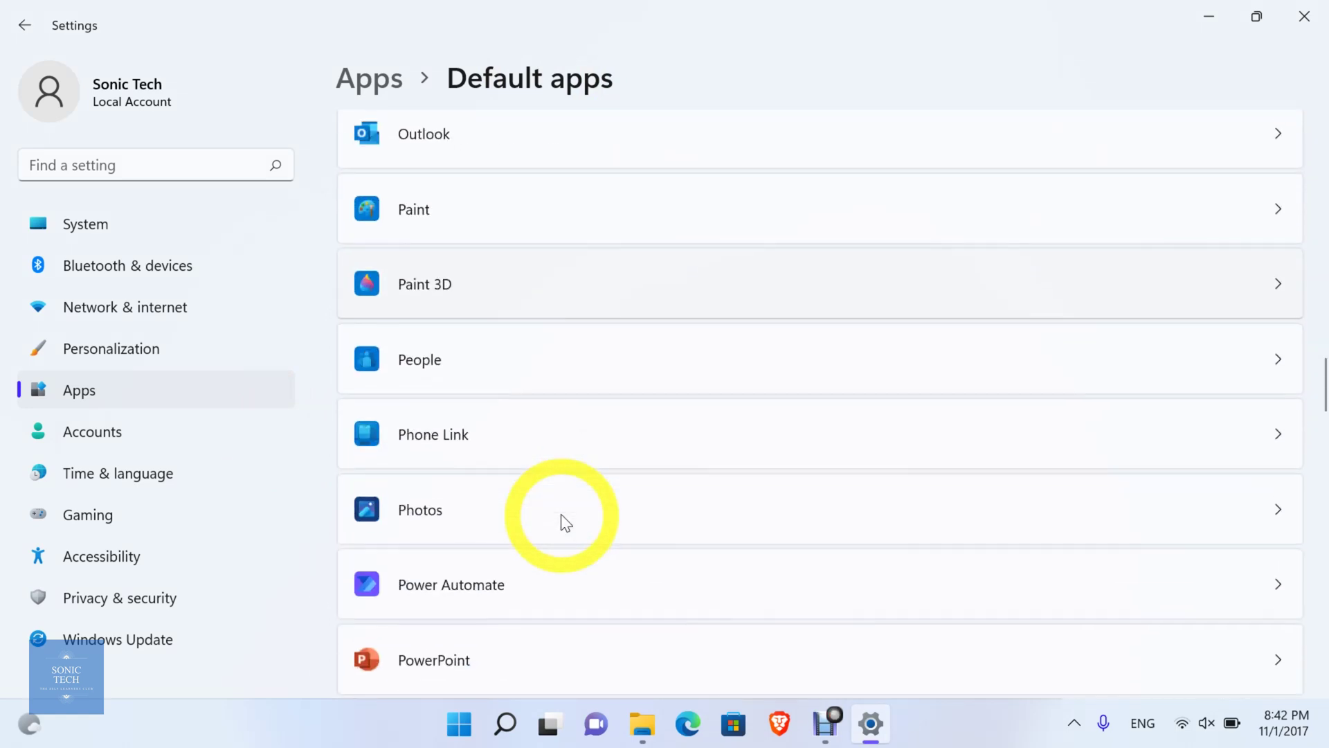
scroll(560, 513, "down", 2)
scroll(561, 523, "down", 4)
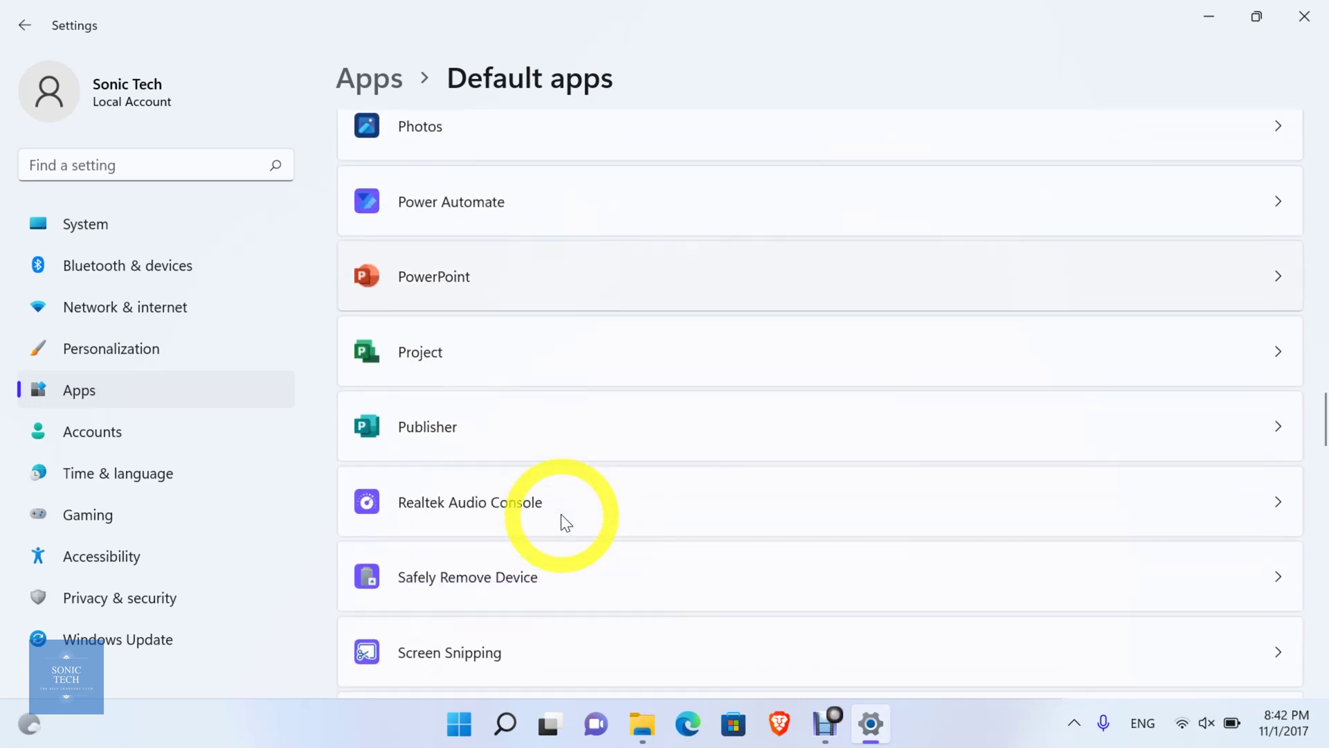
scroll(560, 522, "down", 3)
scroll(565, 522, "down", 5)
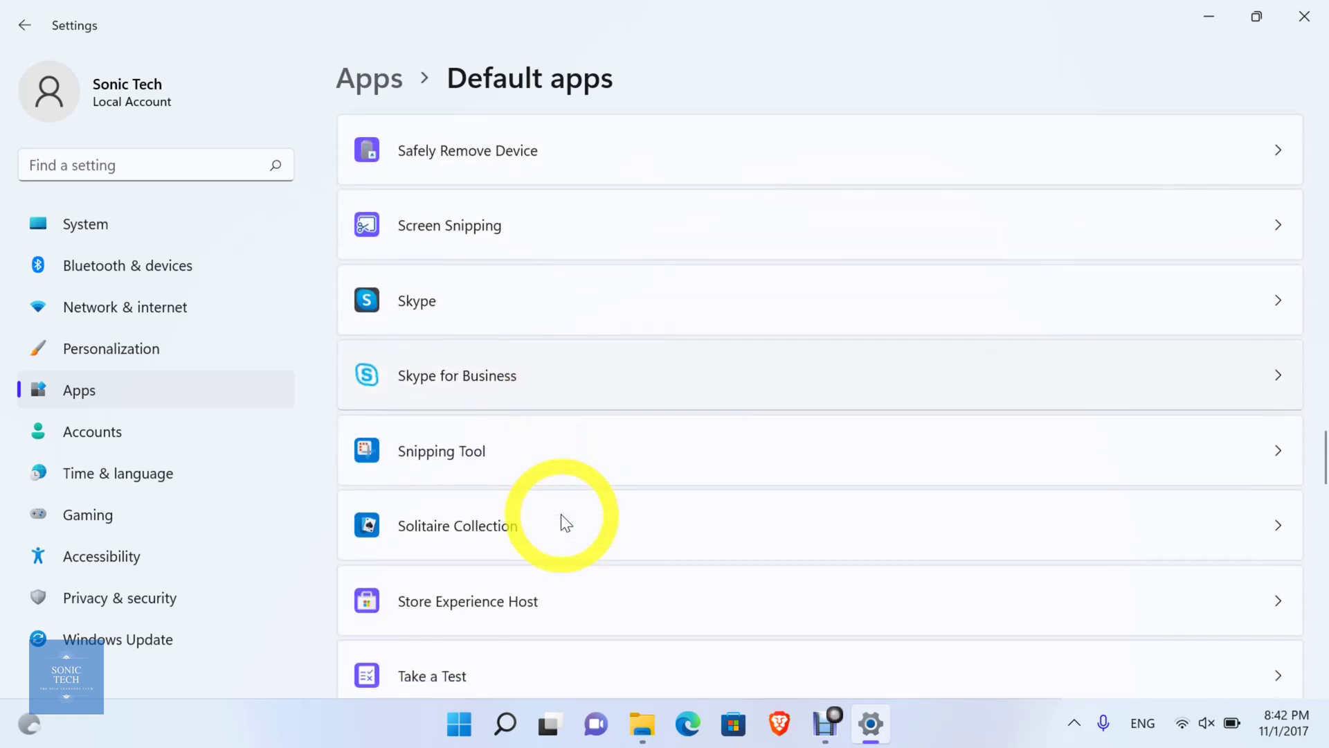
scroll(565, 523, "down", 4)
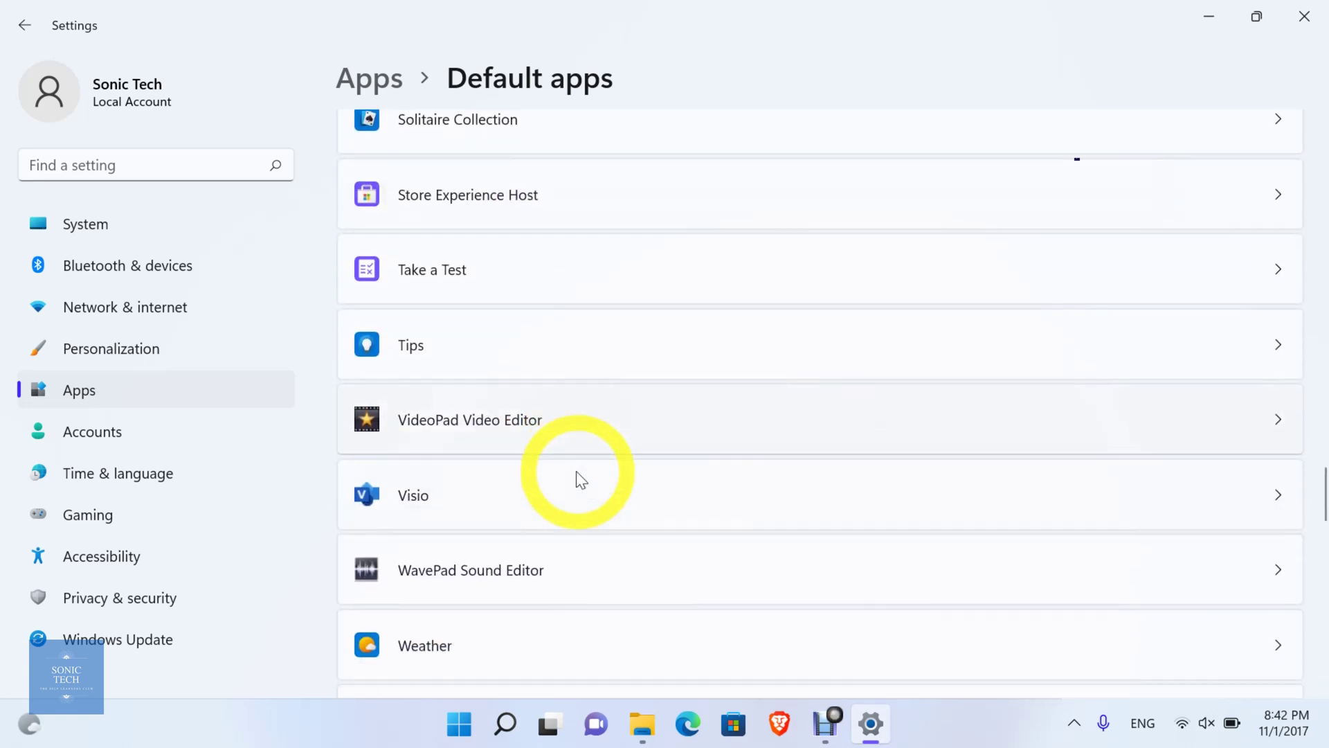
scroll(576, 471, "down", 3)
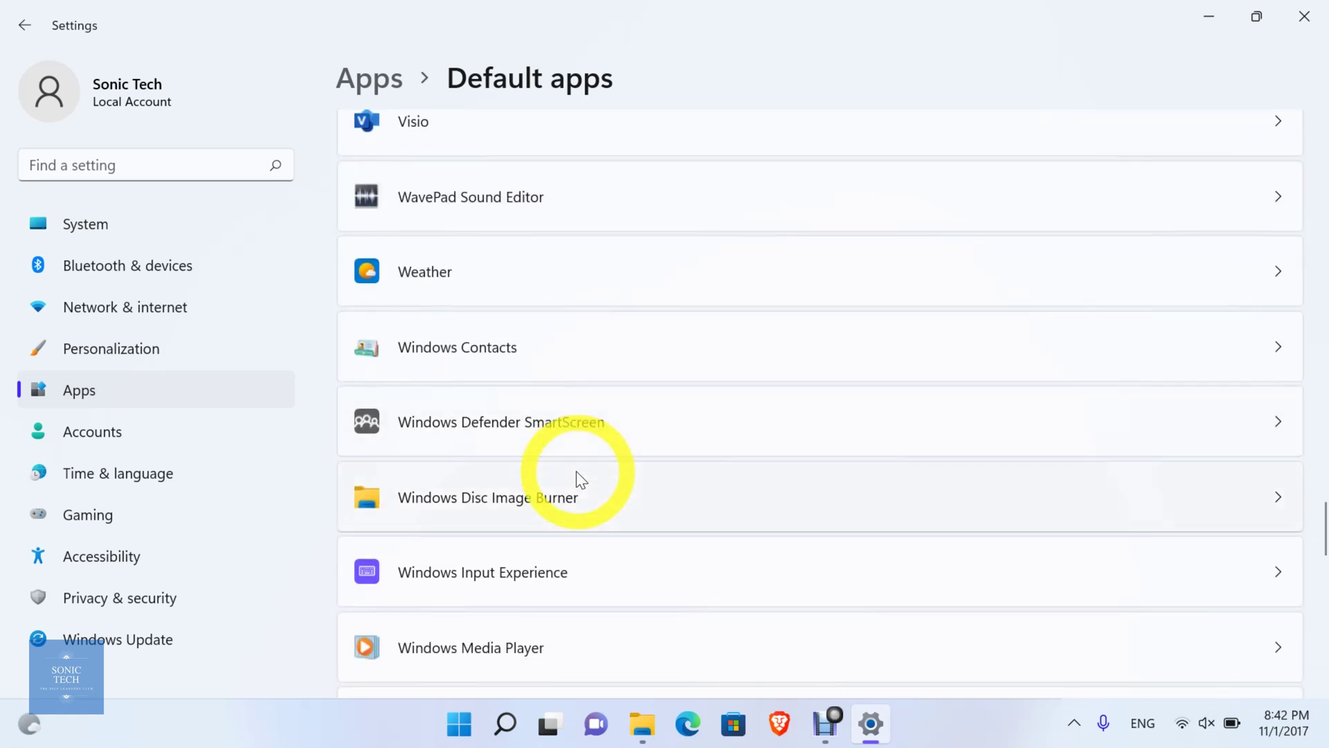
scroll(576, 471, "down", 4)
scroll(576, 471, "down", 6)
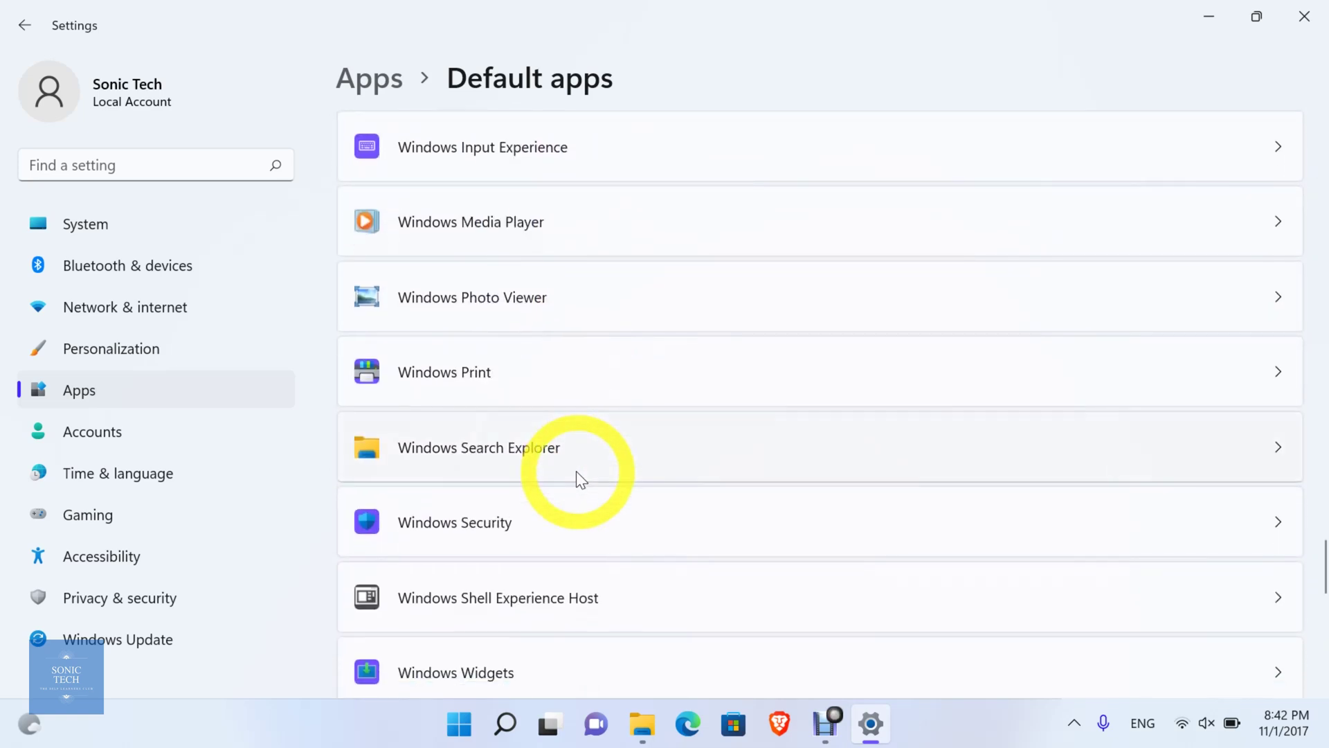
scroll(580, 477, "down", 4)
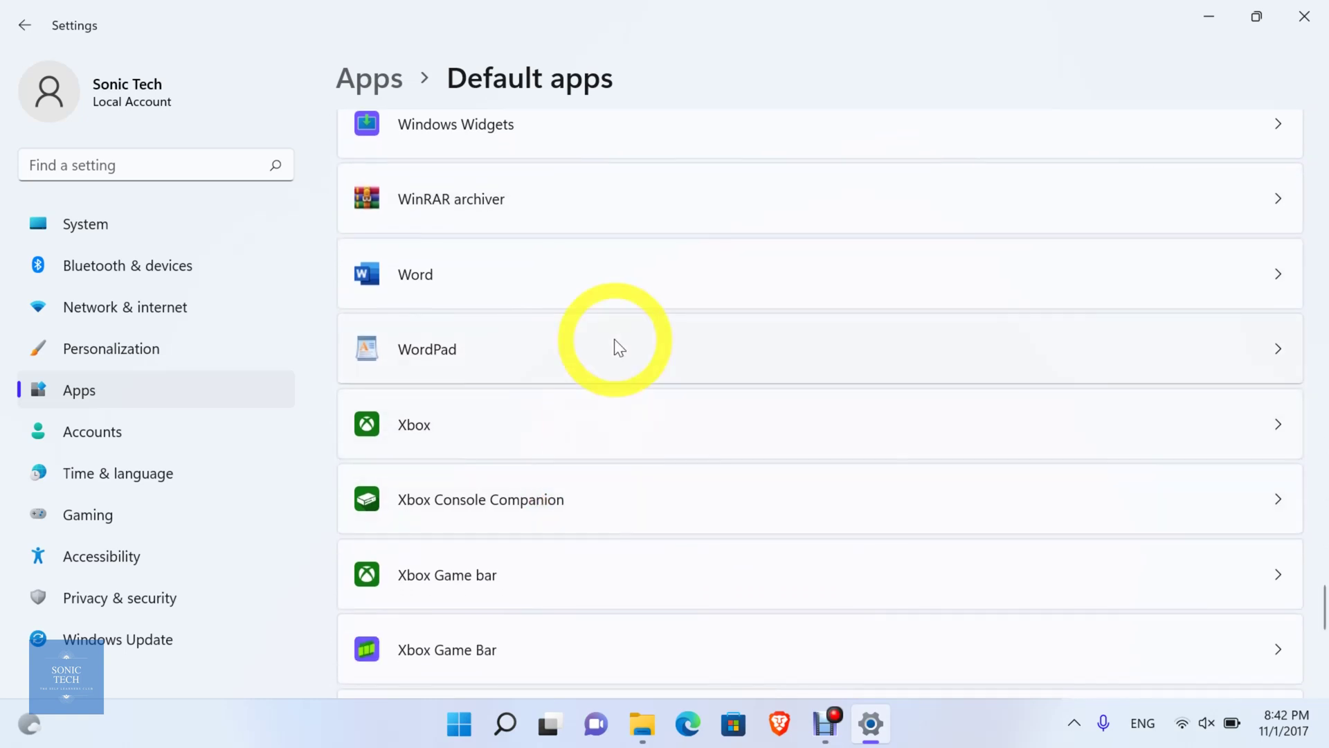
- Open the defaults for Word and examine its file types and link types, from .asd down to MS-WORD
left_click(567, 291)
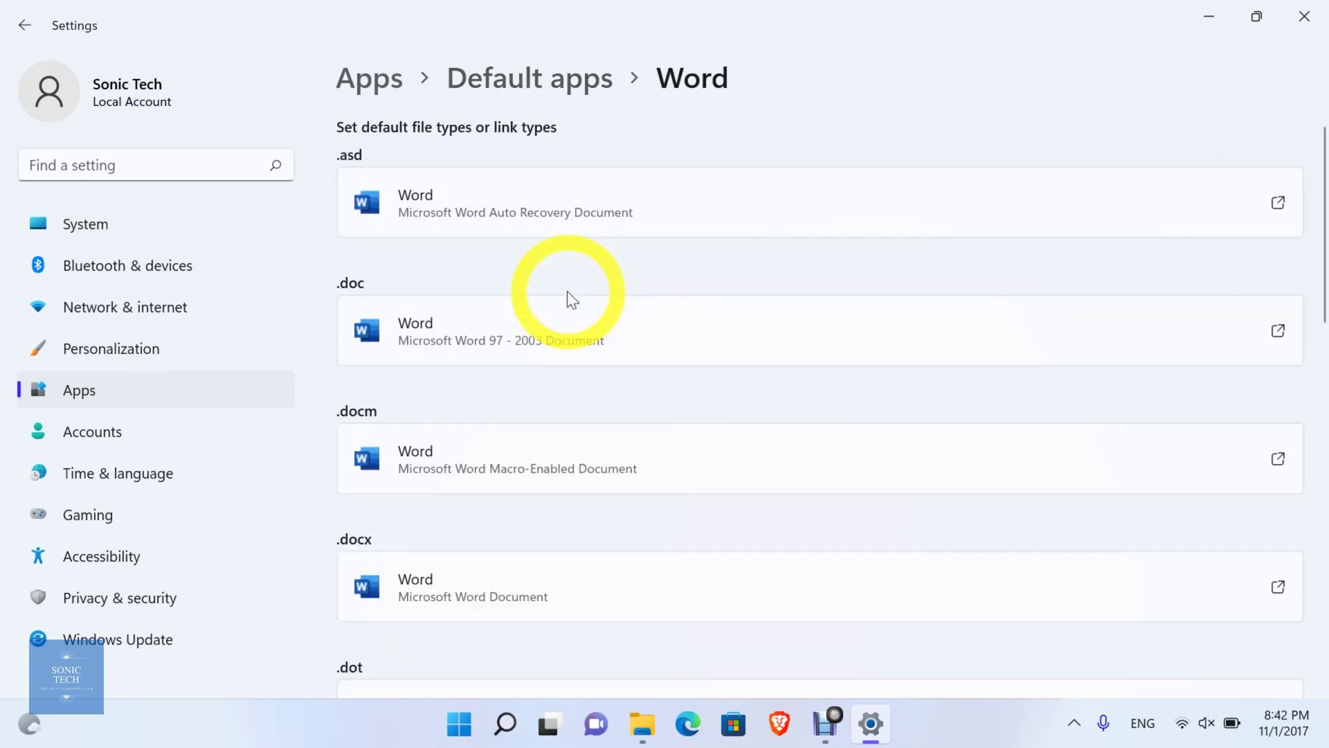
scroll(567, 291, "down", 7)
scroll(567, 292, "down", 8)
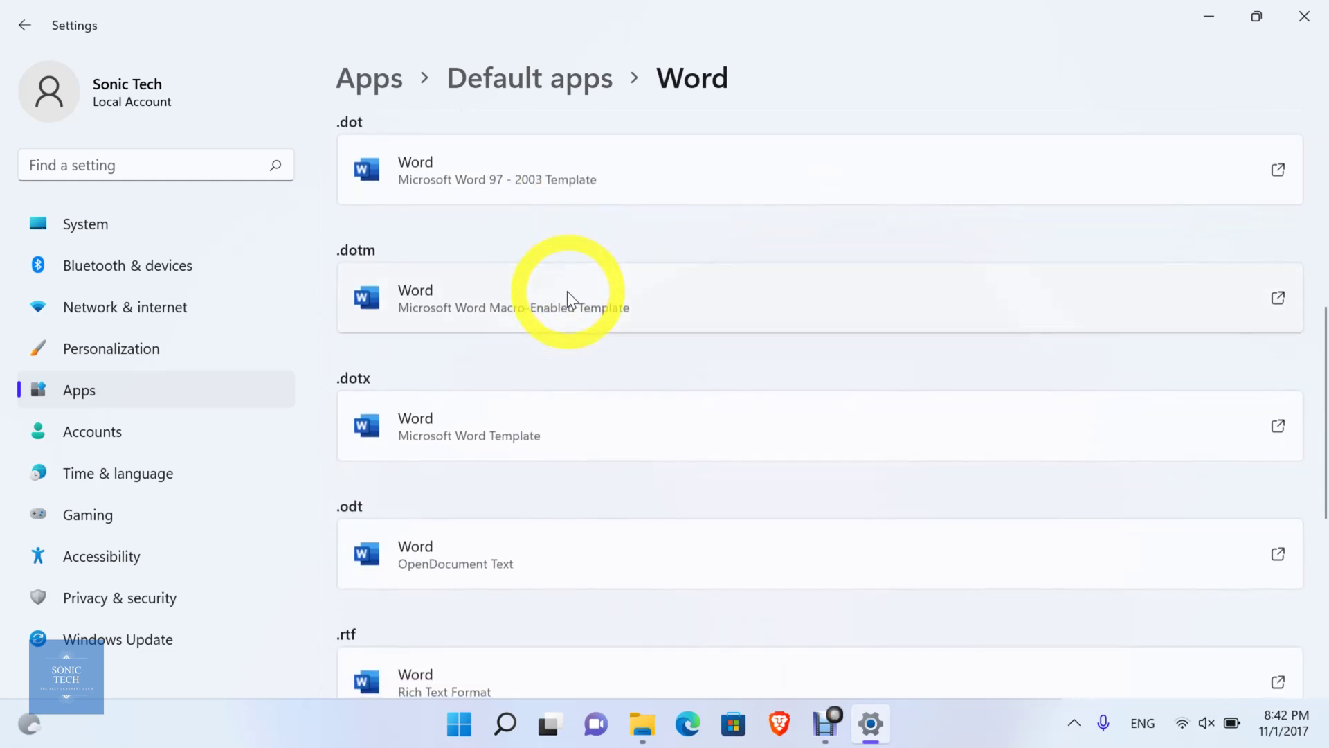
scroll(567, 291, "up", 9)
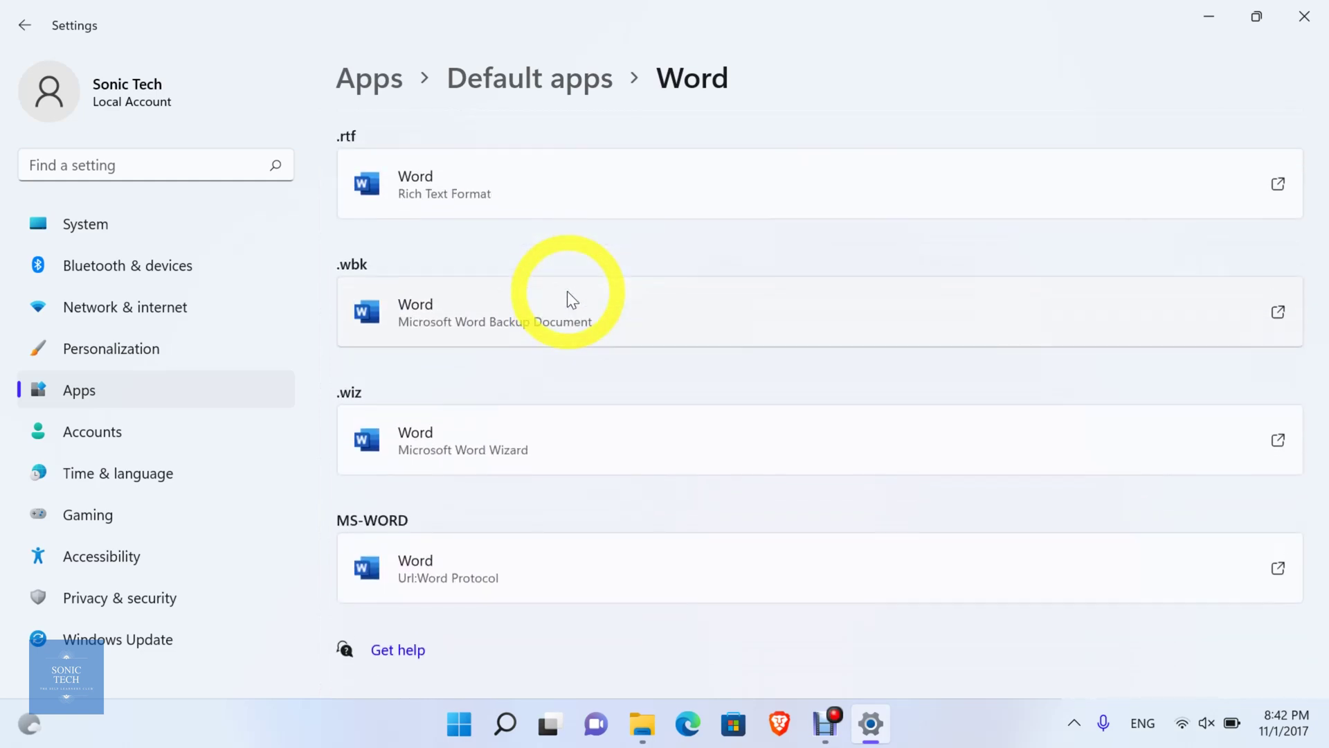